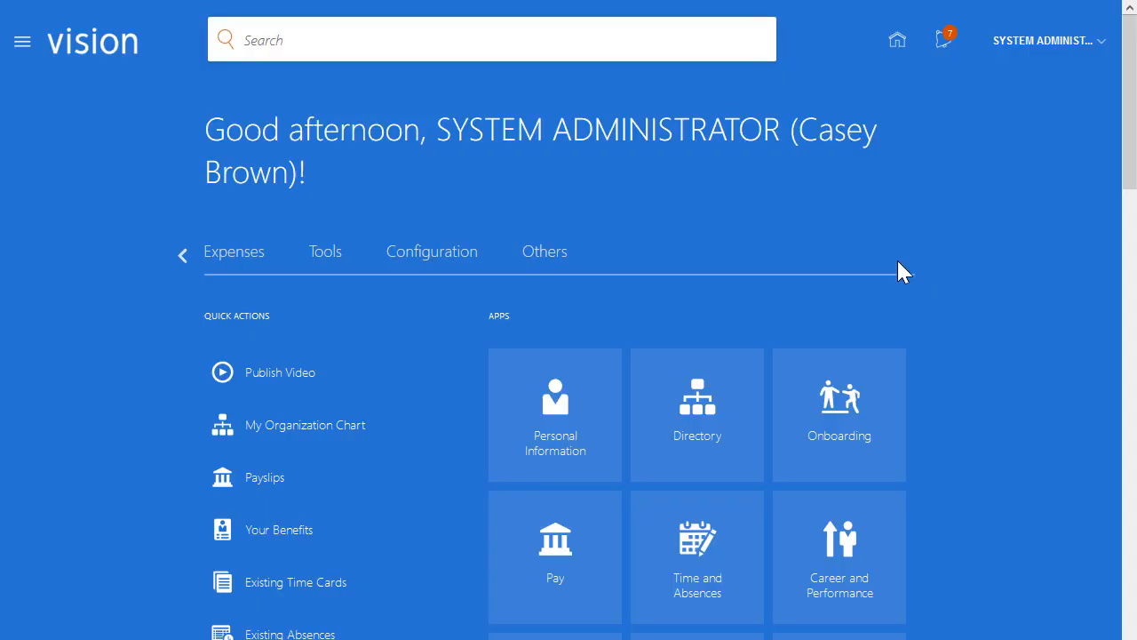
Open Setup and Maintenance and switch the setup offering to Fusion Accounting Hub.
left_click(528, 266)
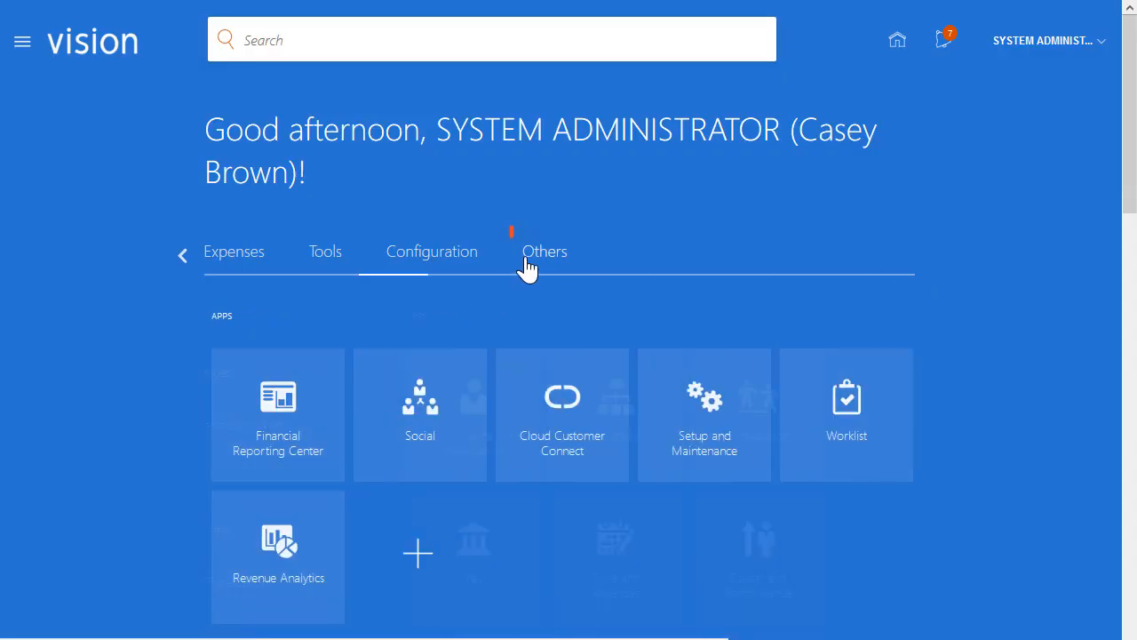
left_click(680, 409)
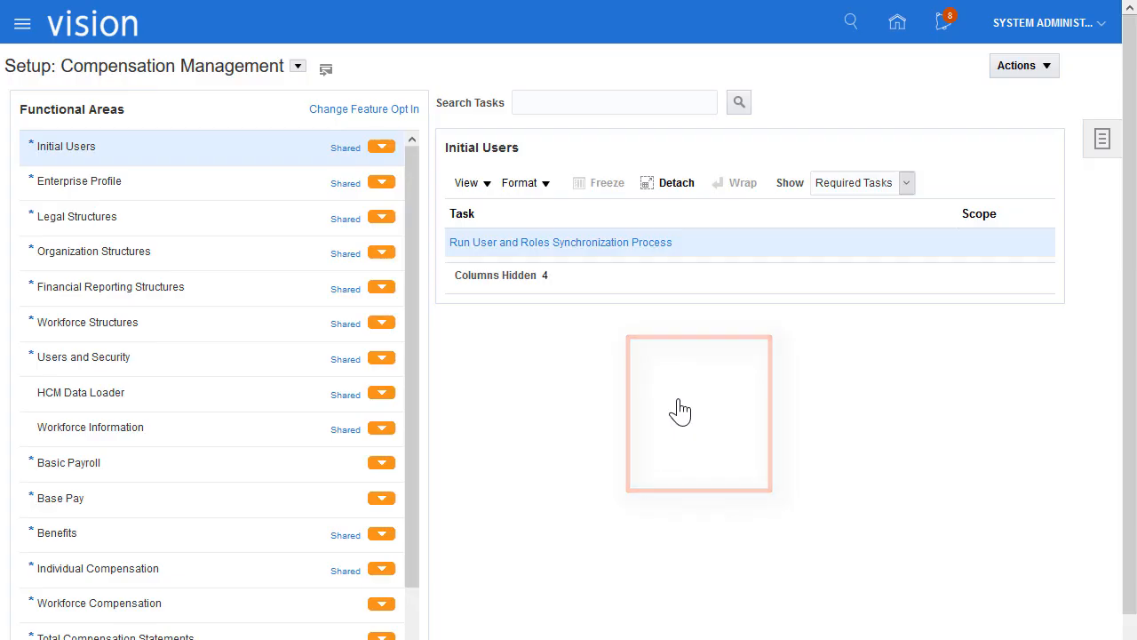
left_click(298, 69)
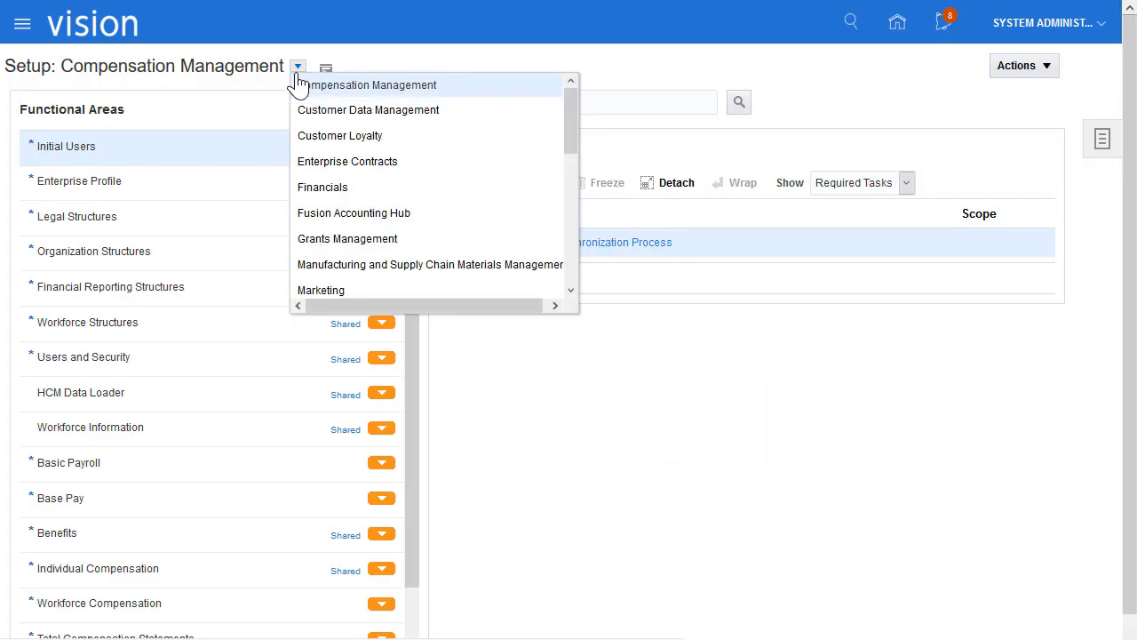
left_click(338, 214)
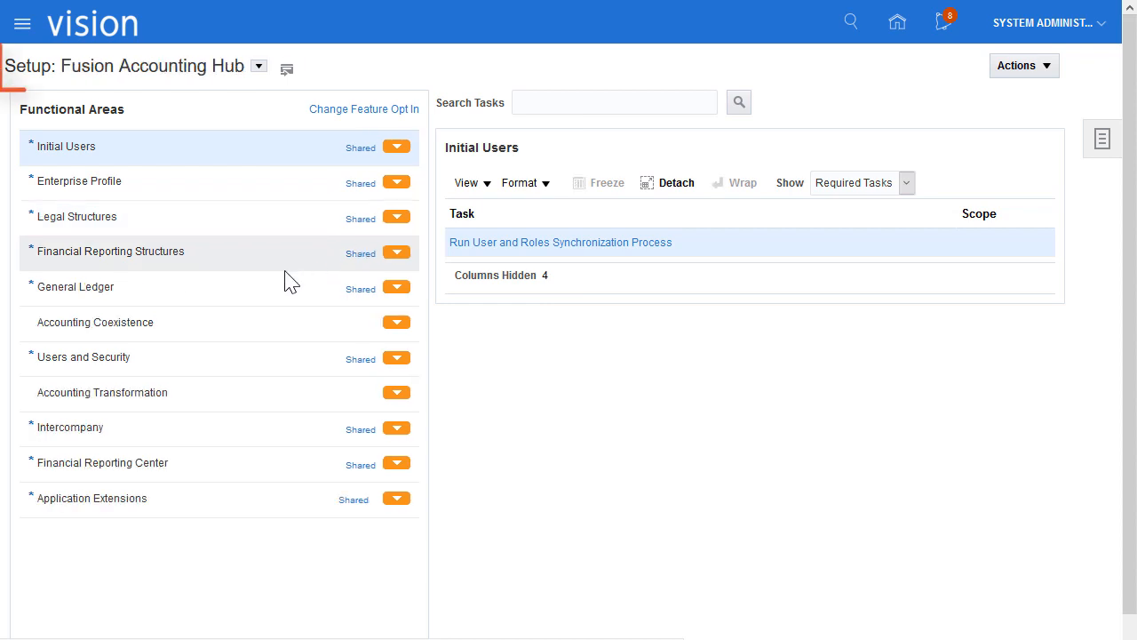
Open the Configure Accounting Rules task under Accounting Transformation and go to the mapping sets of the AHC Loan subledger application.
left_click(244, 400)
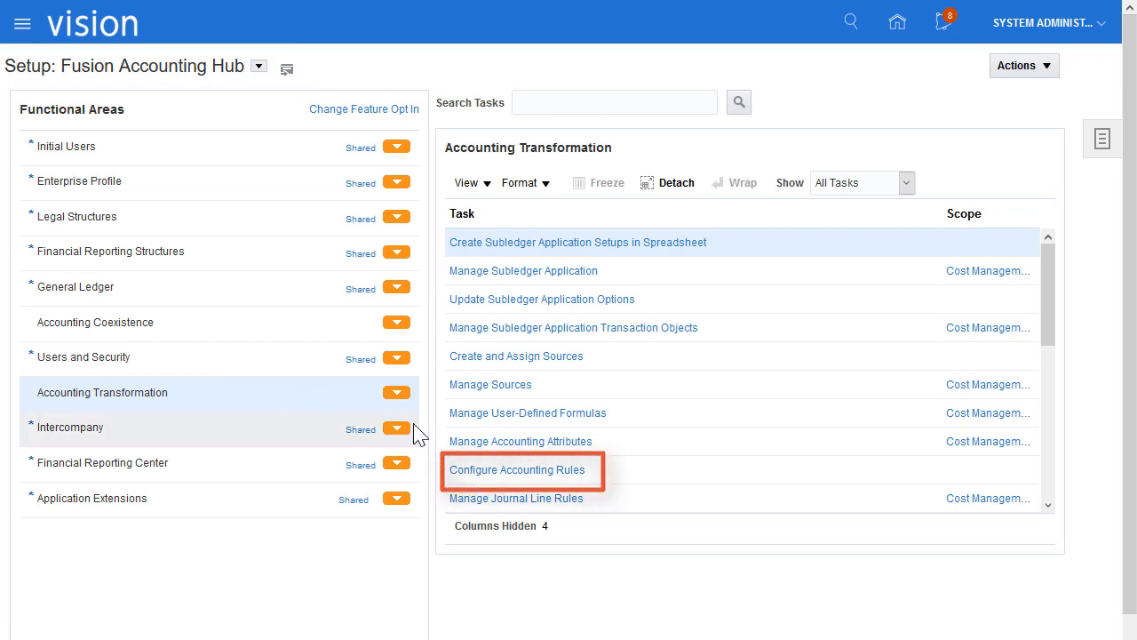
left_click(484, 469)
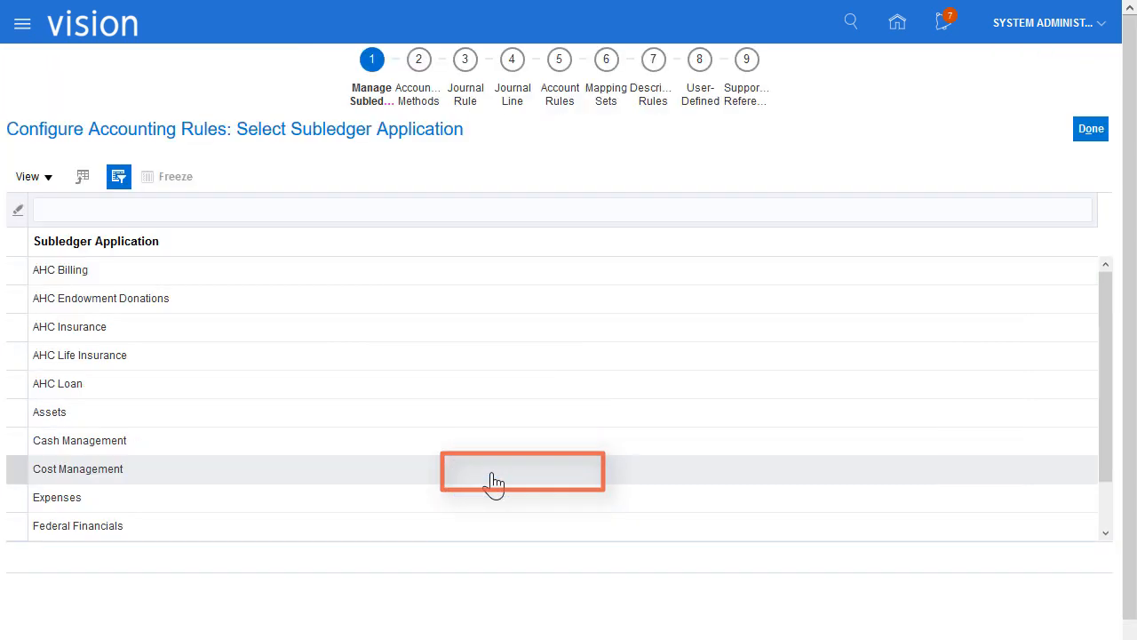
left_click(362, 382)
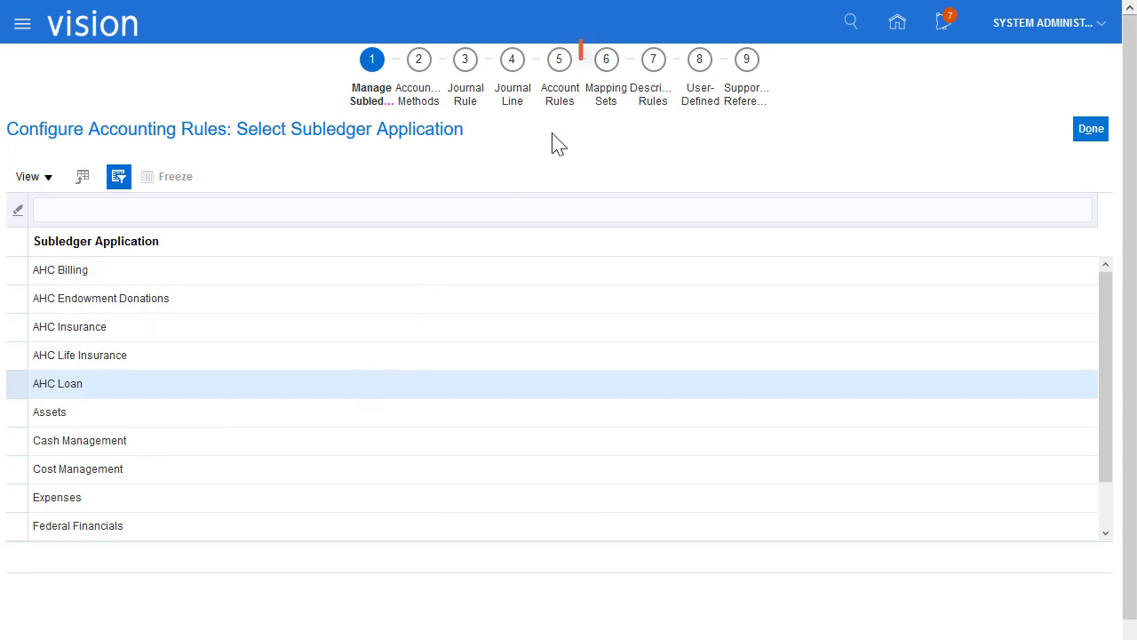
left_click(606, 63)
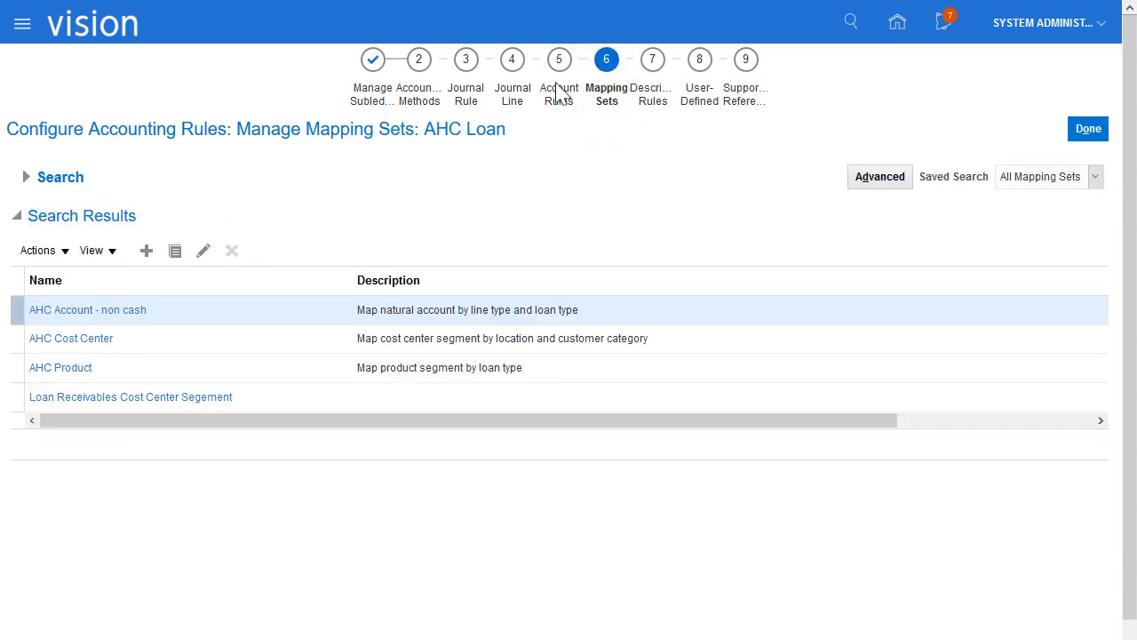
Create a mapping set named MS Loan Receivables Cost Center Segment with short name MS_LOAN_REC_CC_SEG and output type Segment.
left_click(145, 252)
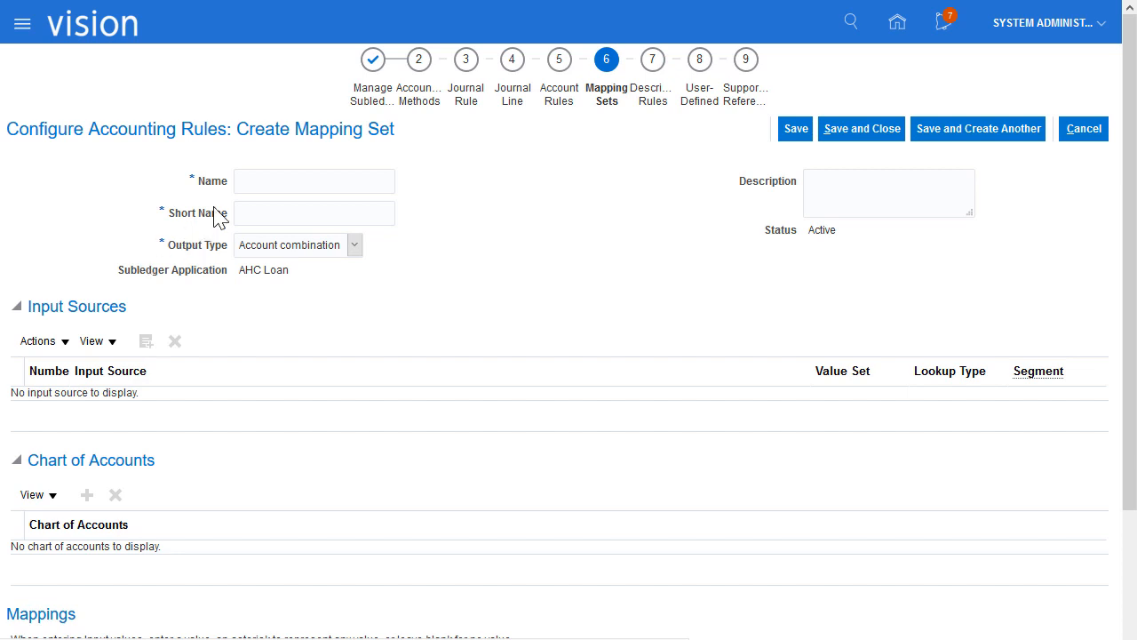
left_click(245, 180)
type("MS Loan Receivables Cost Cen")
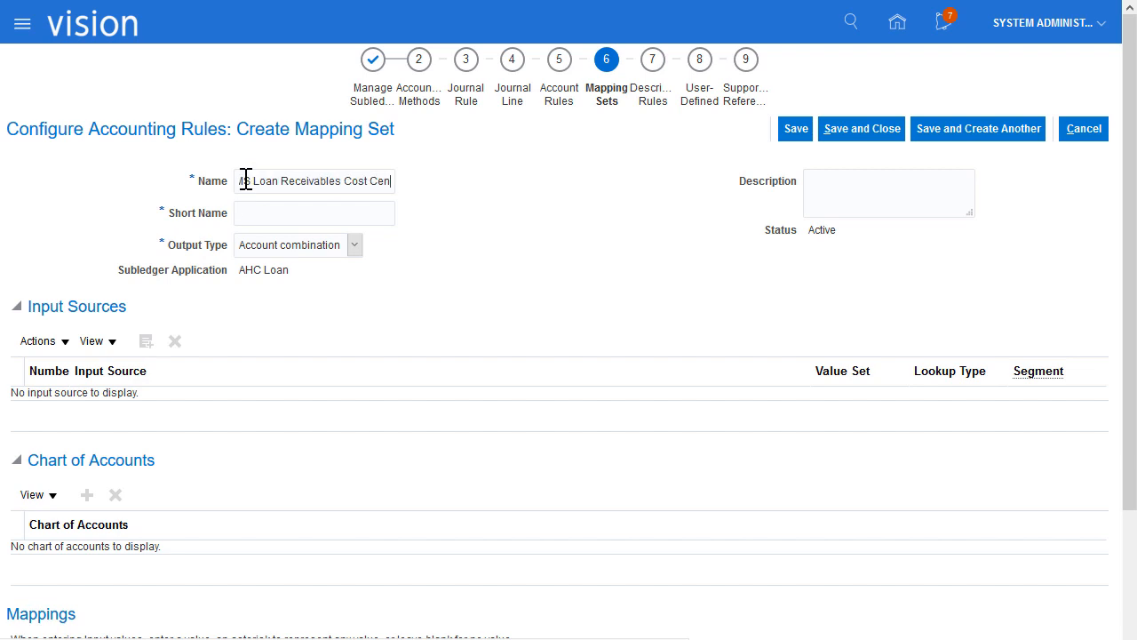
type("ter Segment")
left_click(244, 216)
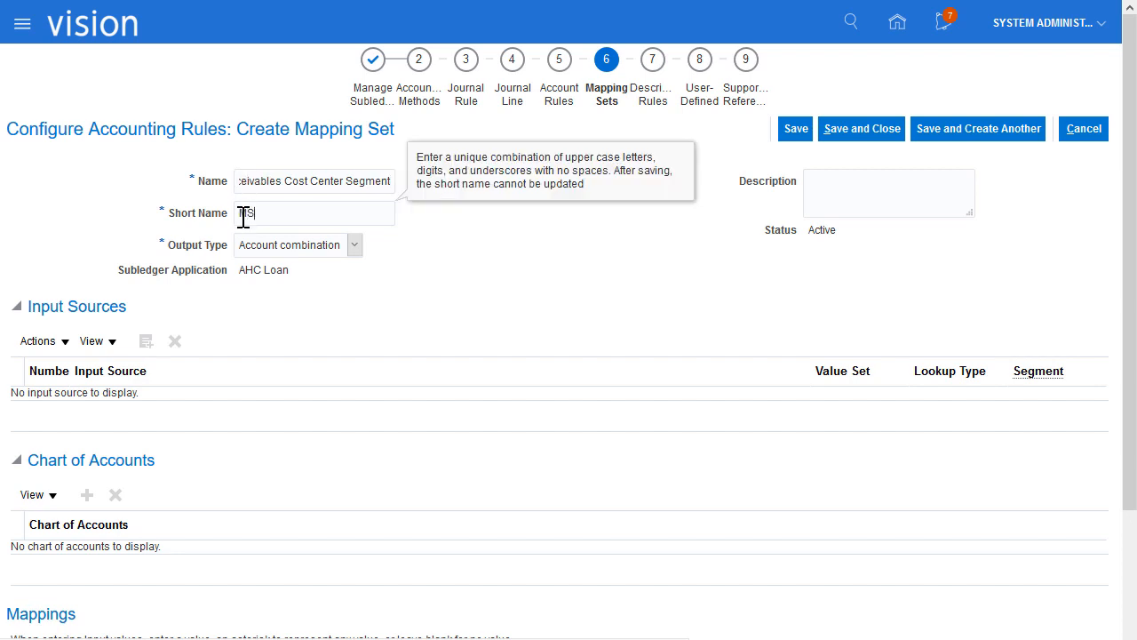
type("MS_LOAN_REC_CC_SEG")
left_click(354, 247)
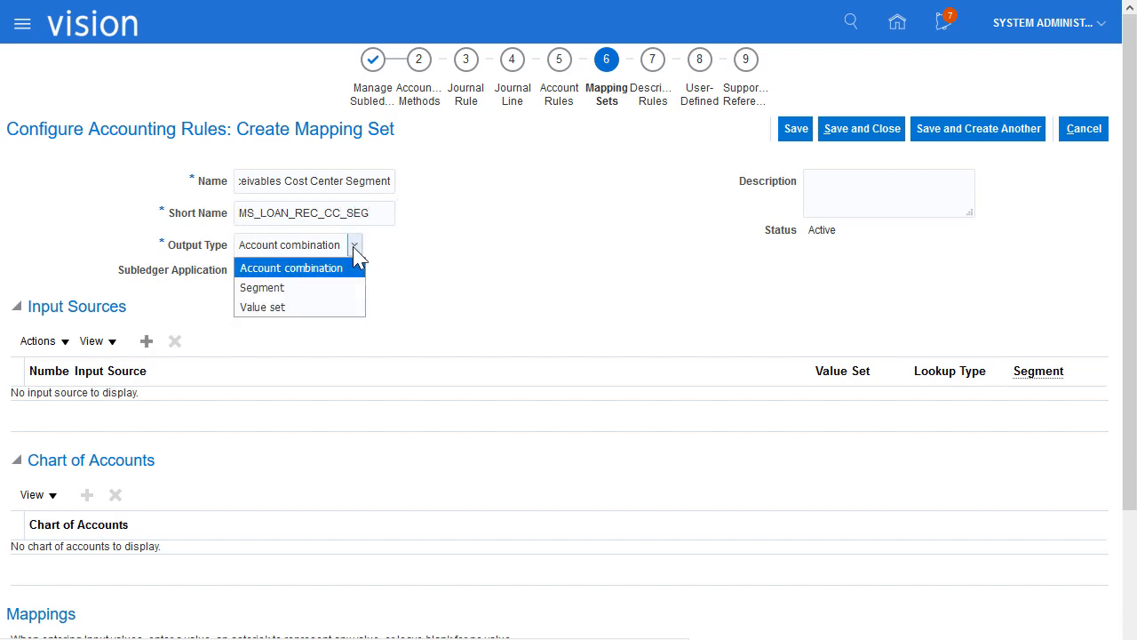
left_click(293, 293)
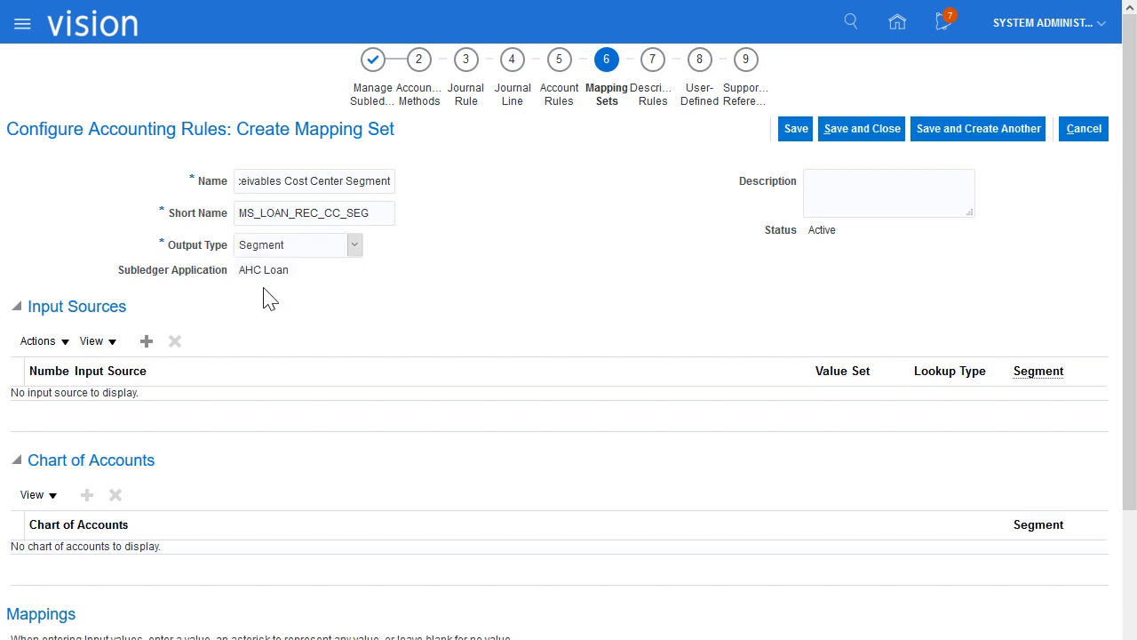
Search the AHC Loan sources for Loan Type and add it as the mapping set's input source.
left_click(146, 343)
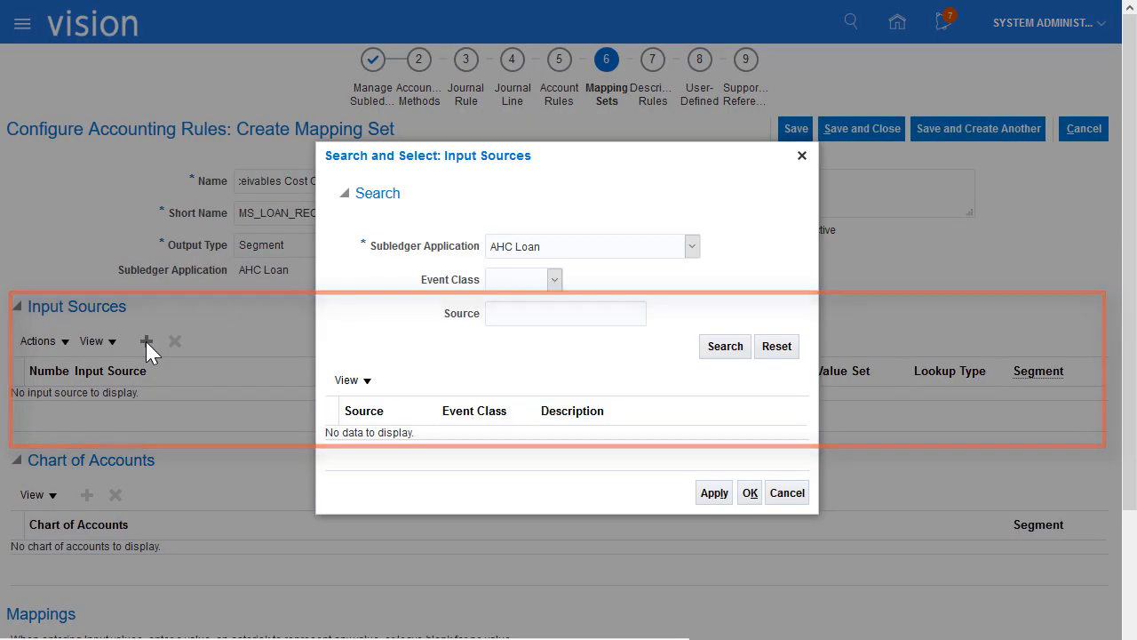
left_click(497, 314)
type("Loan Type")
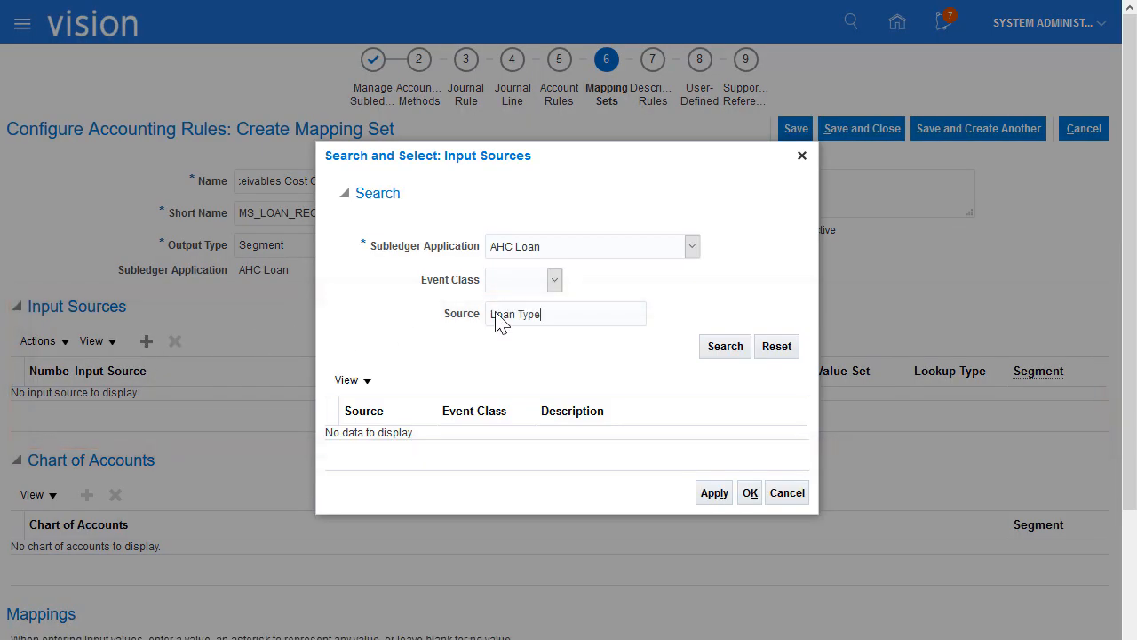
key("Return")
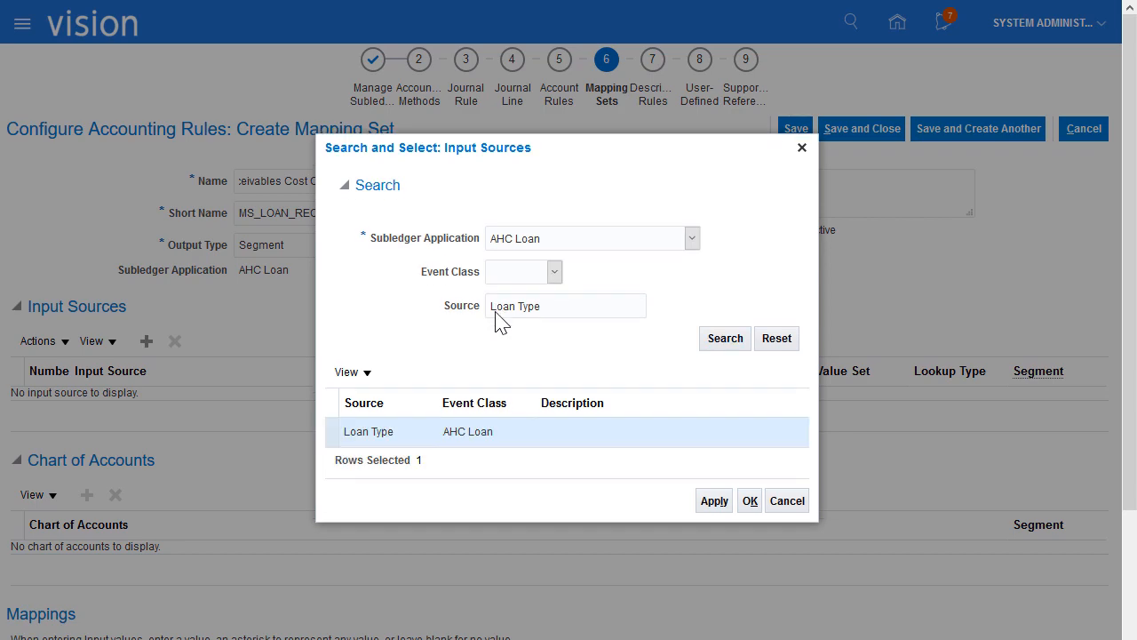
left_click(751, 503)
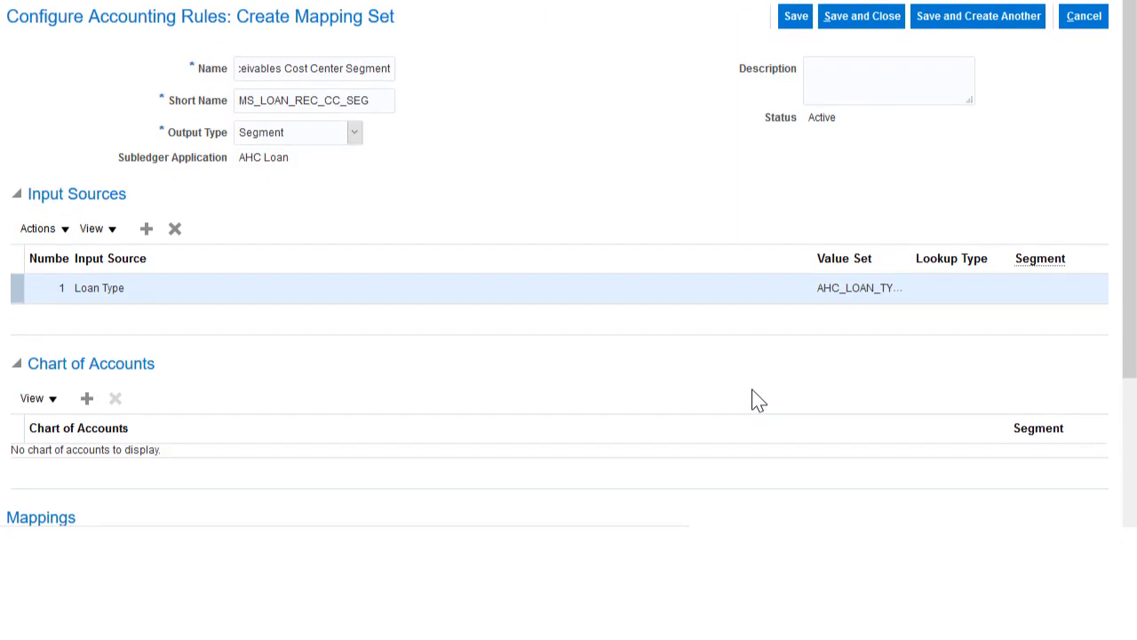
Add US Chart of Accounts to the mapping set with Cost Center as its segment.
left_click(87, 399)
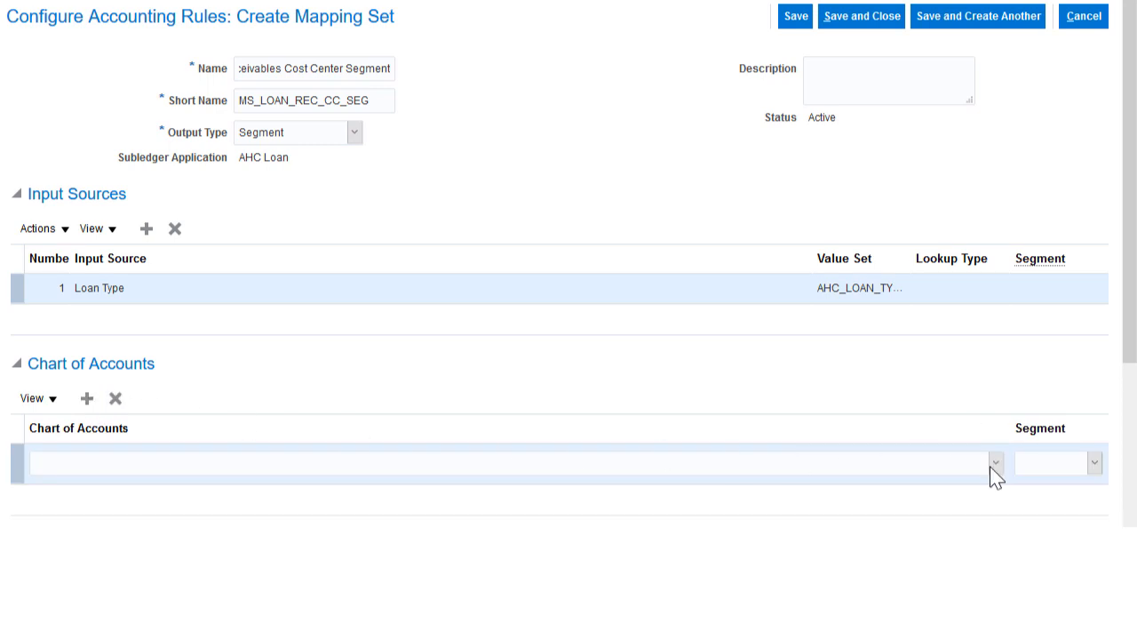
left_click(993, 469)
left_click(138, 434)
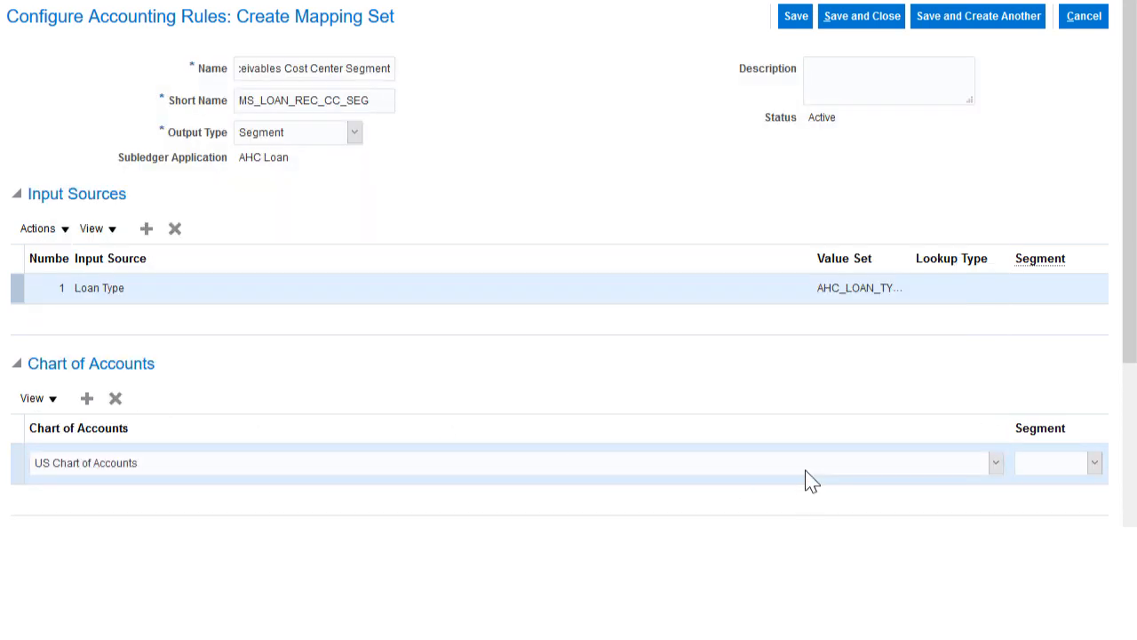
left_click(1096, 463)
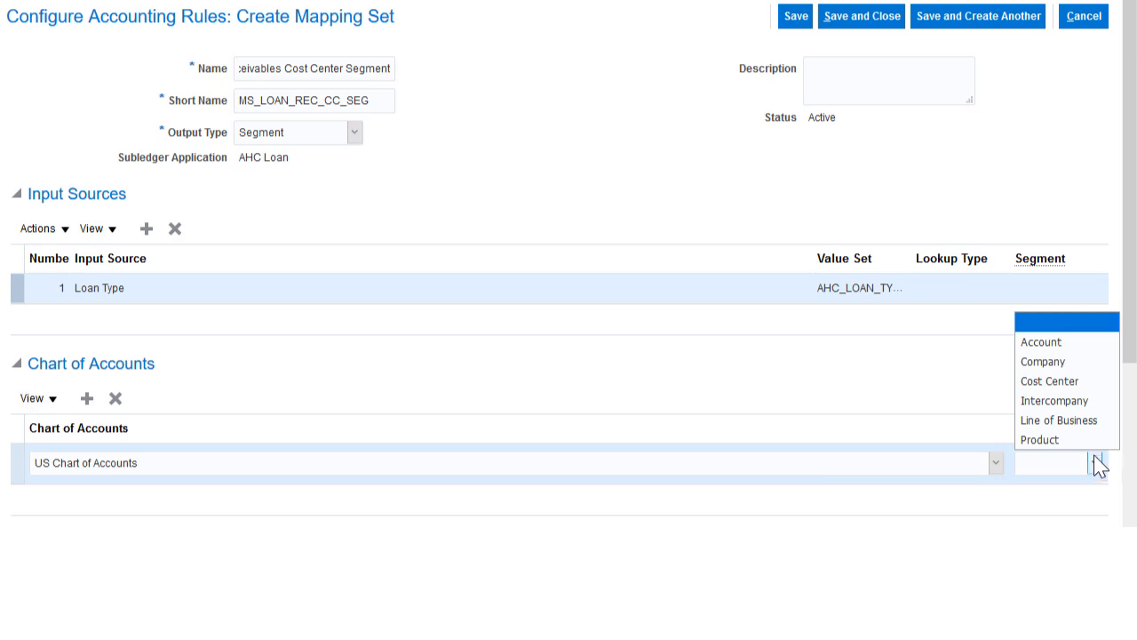
left_click(1072, 383)
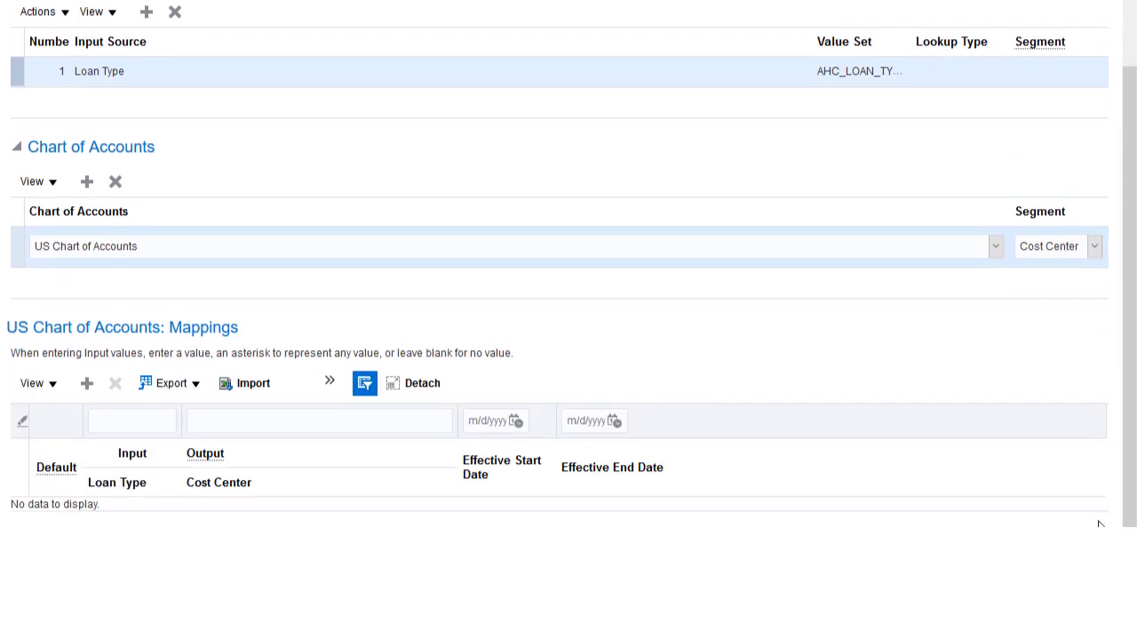
Map loan type ARM to cost center 600 and FRM to 610, and save and close the mapping set.
left_click(88, 387)
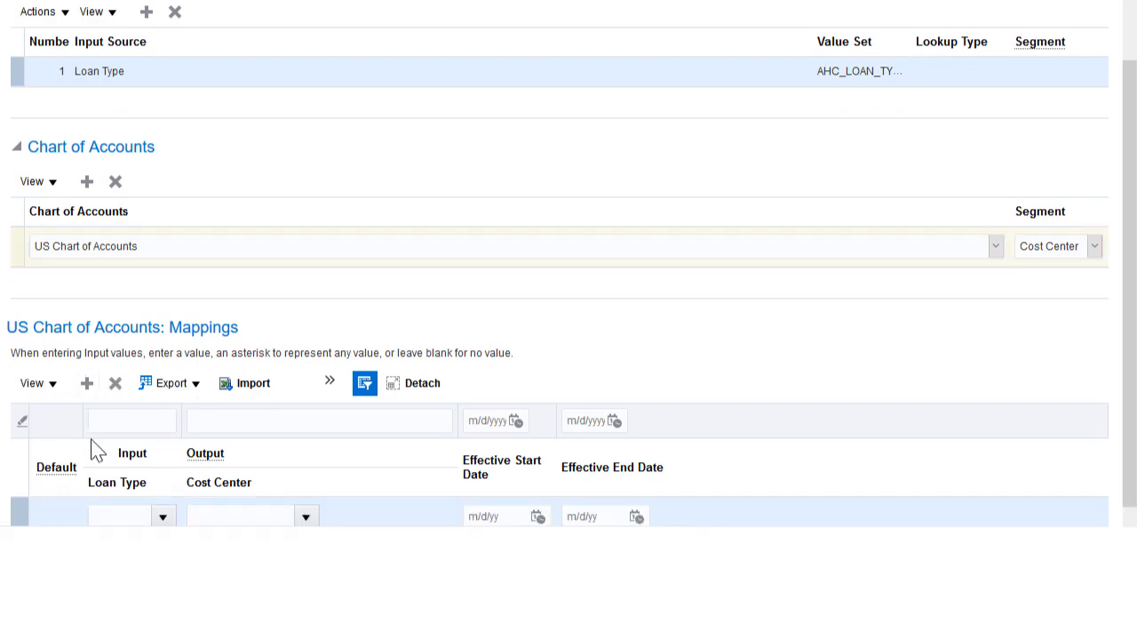
scroll(91, 439, "down", 1)
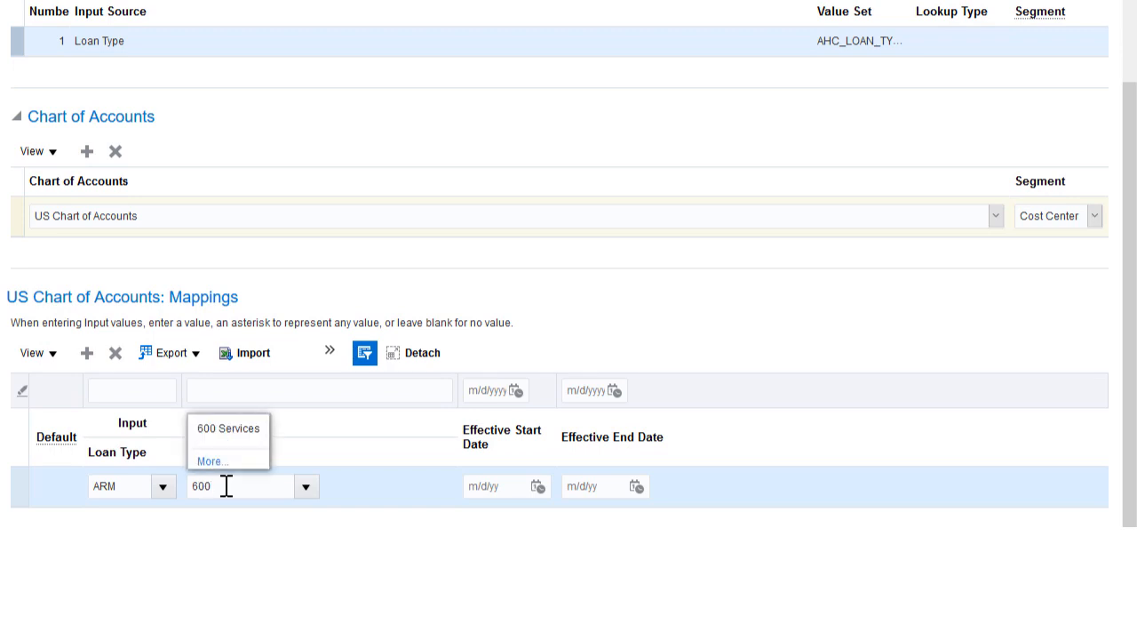
left_click(87, 354)
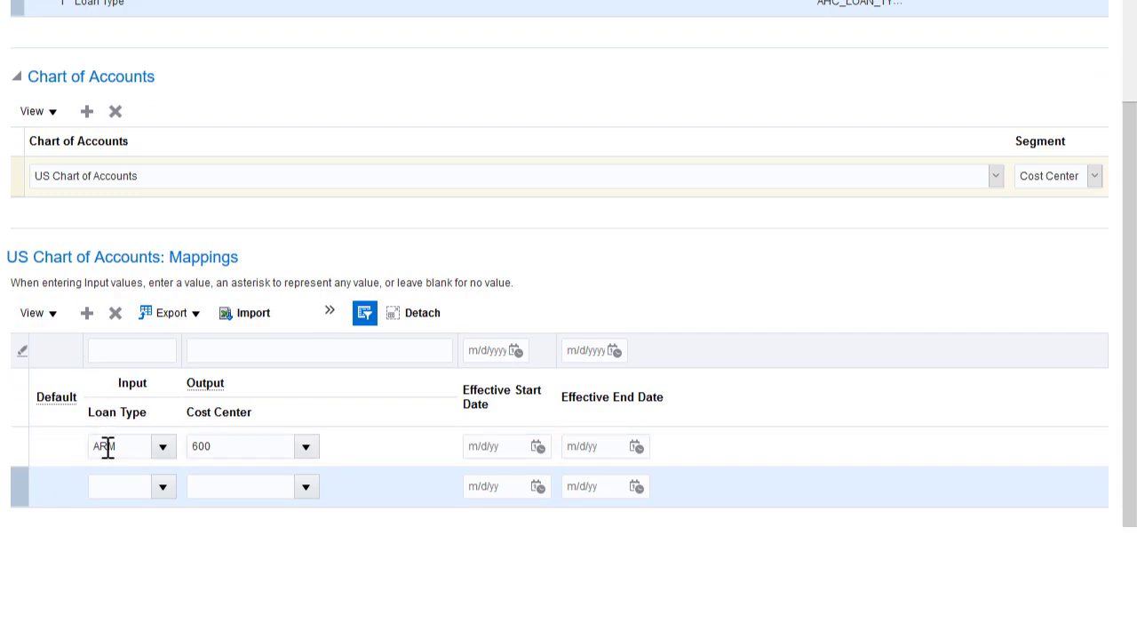
left_click(115, 483)
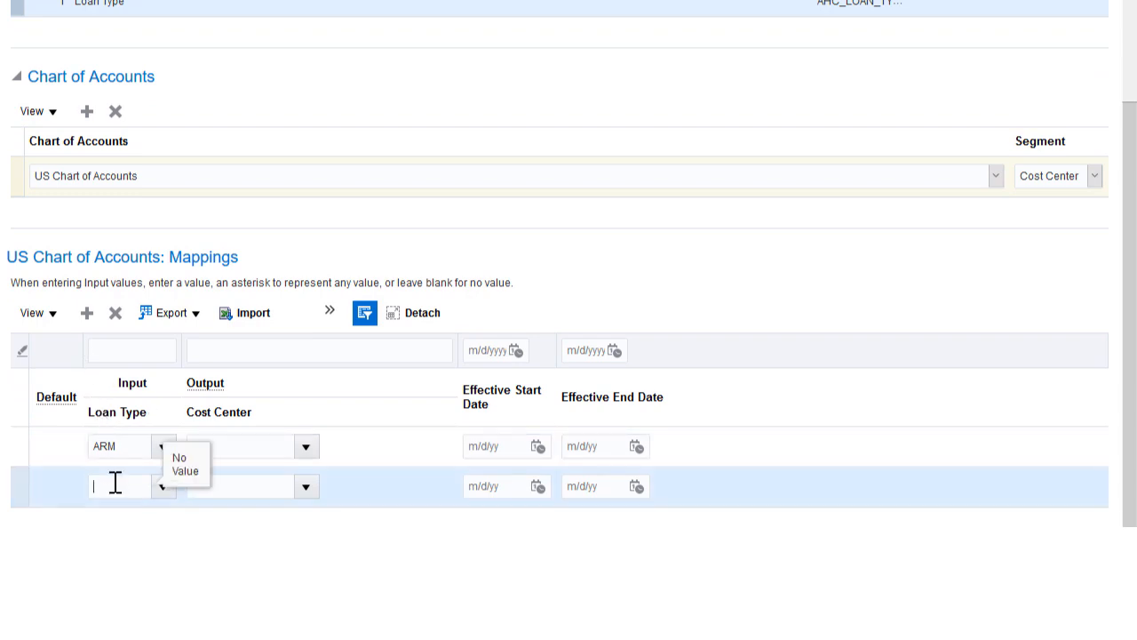
type("FRM")
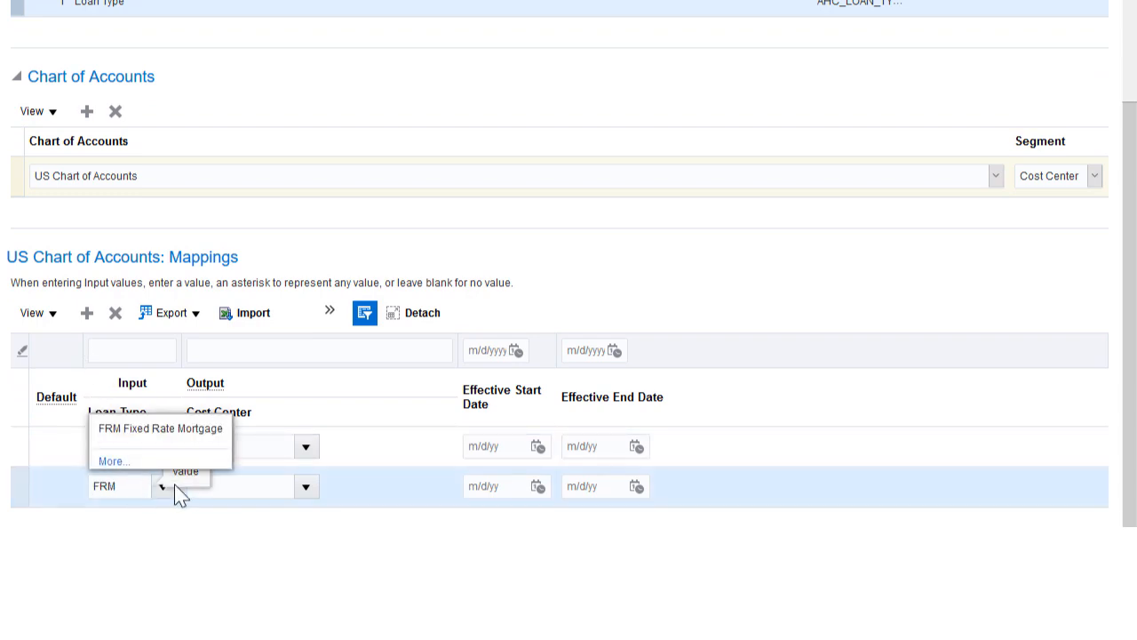
left_click(216, 486)
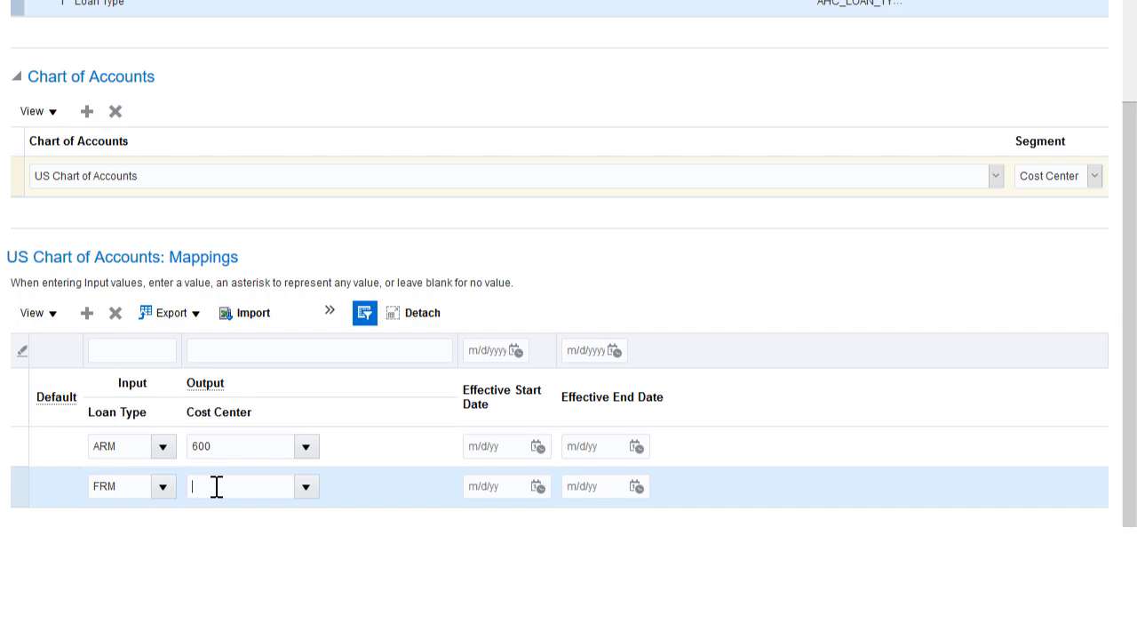
type("610")
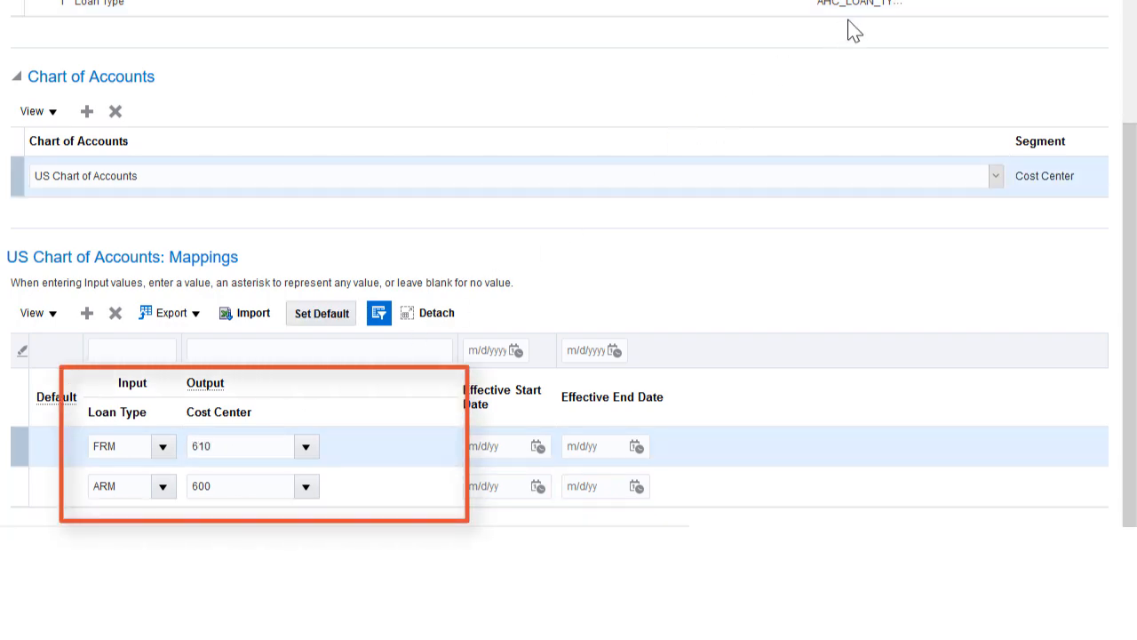
scroll(853, 36, "up", 10)
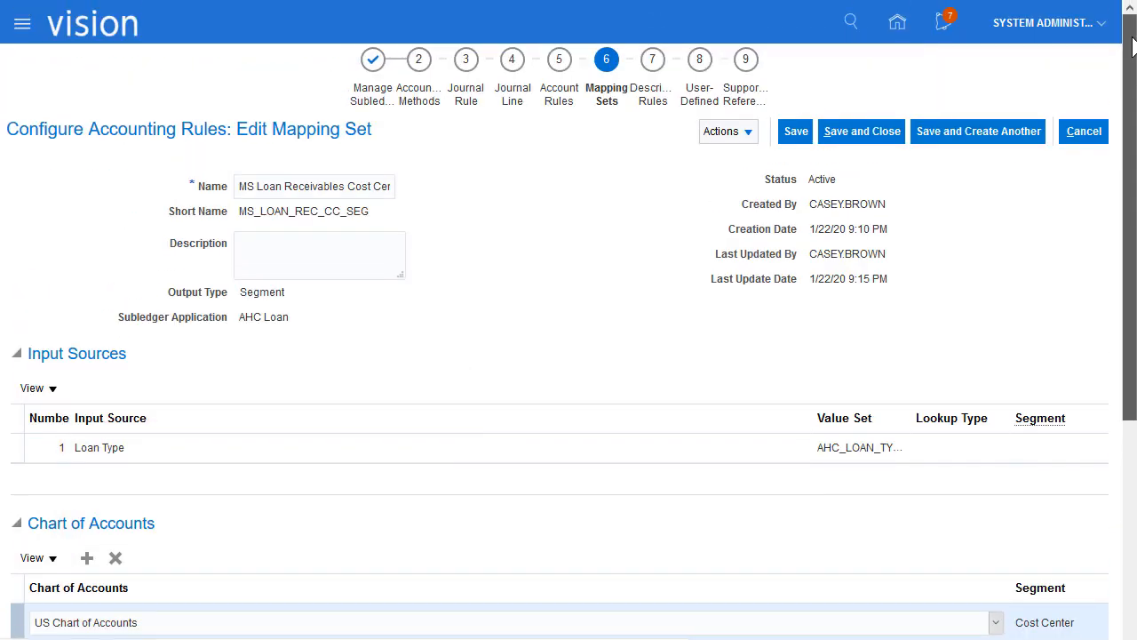
left_click(855, 138)
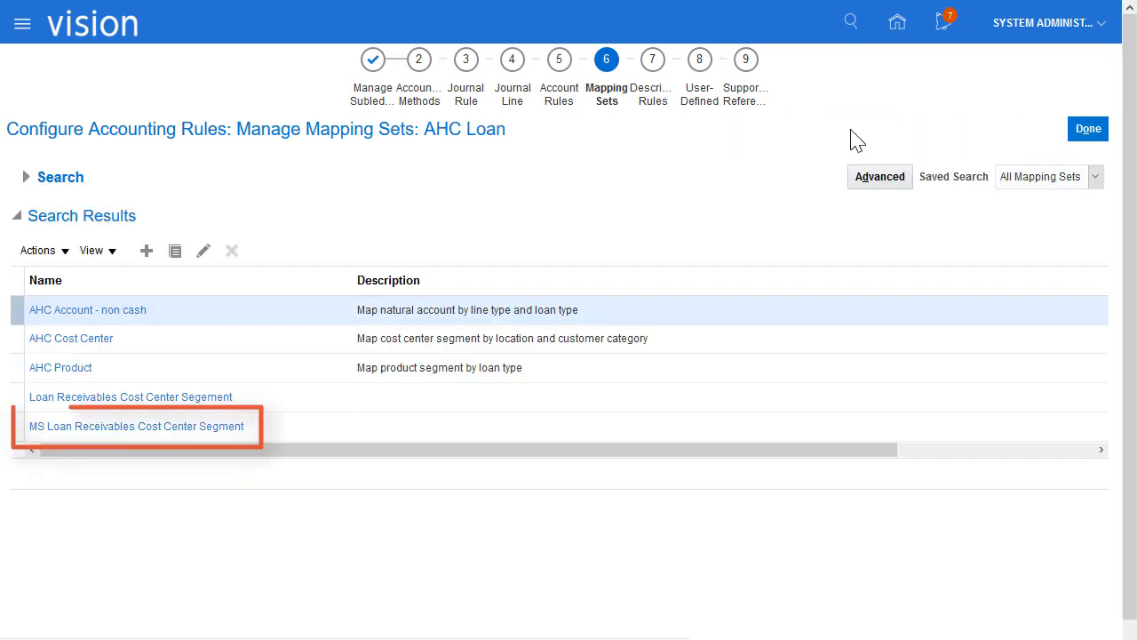
Start a new account rule named AR Cash Account Combination with short name AR_CASH_ACCT_COMBO.
left_click(560, 62)
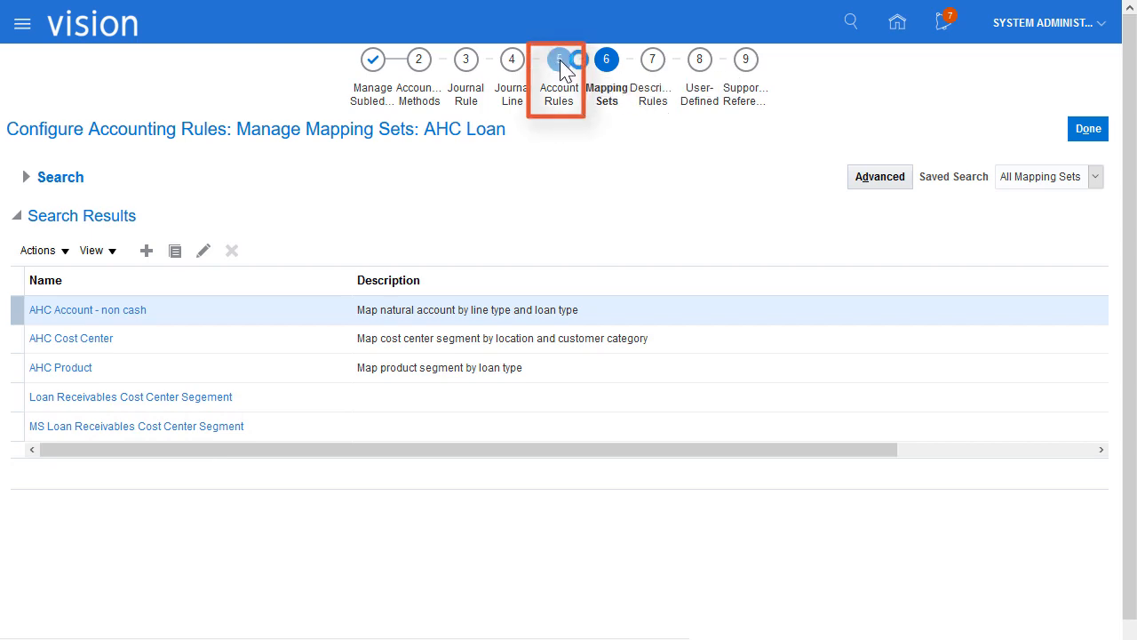
left_click(146, 256)
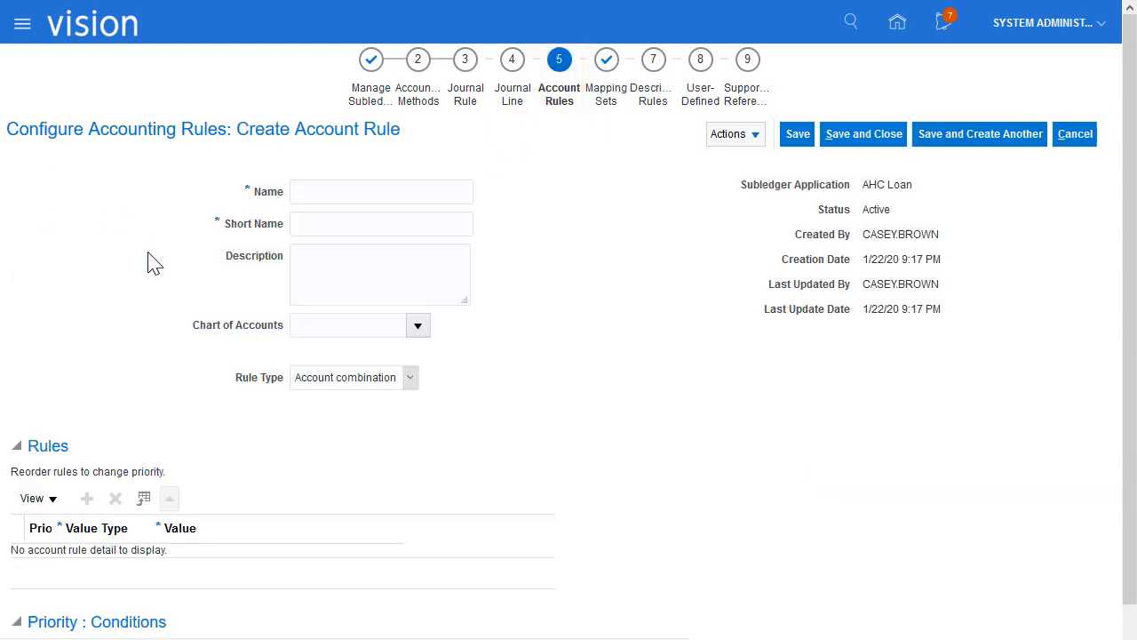
left_click(299, 191)
type("AR Cash Account Combination")
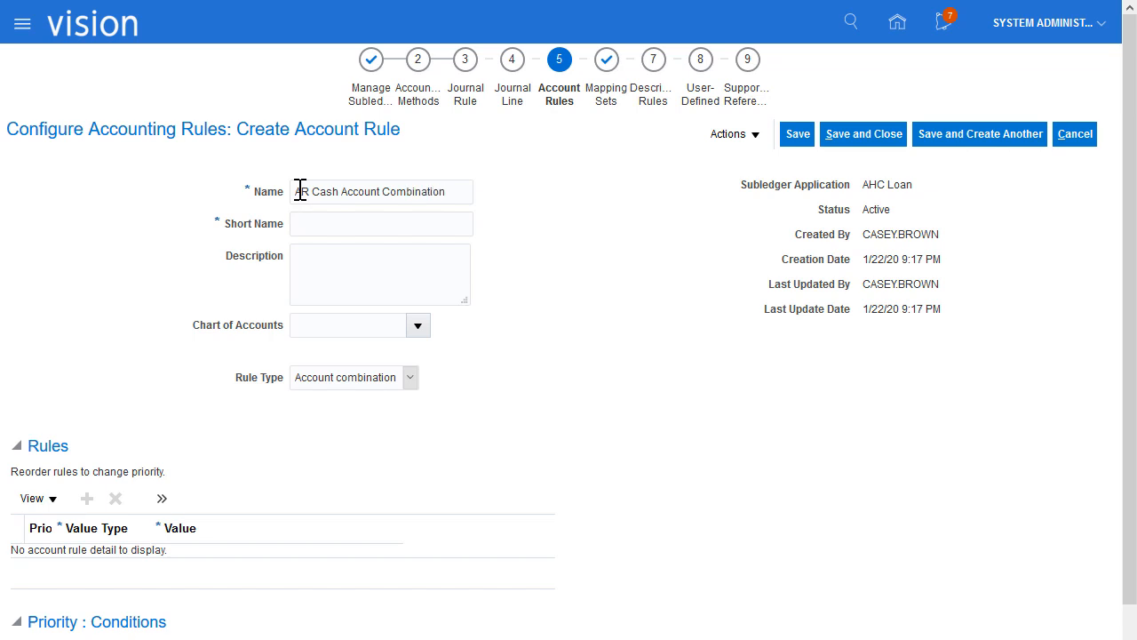
key("Tab")
type("AR_CASH_")
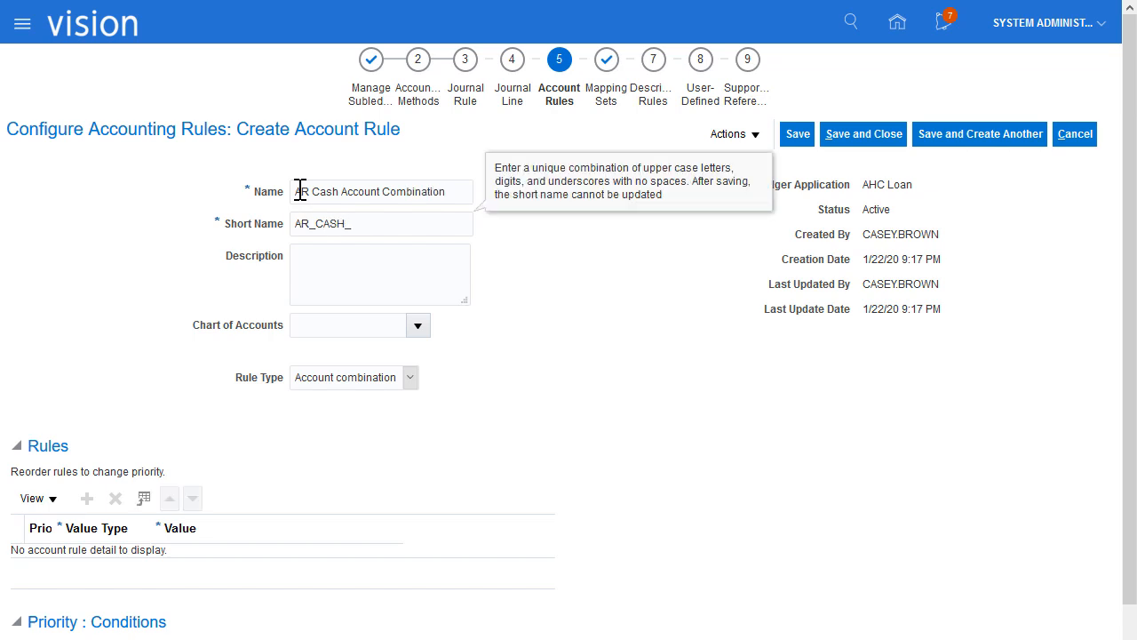
type("ACCT_COMBO")
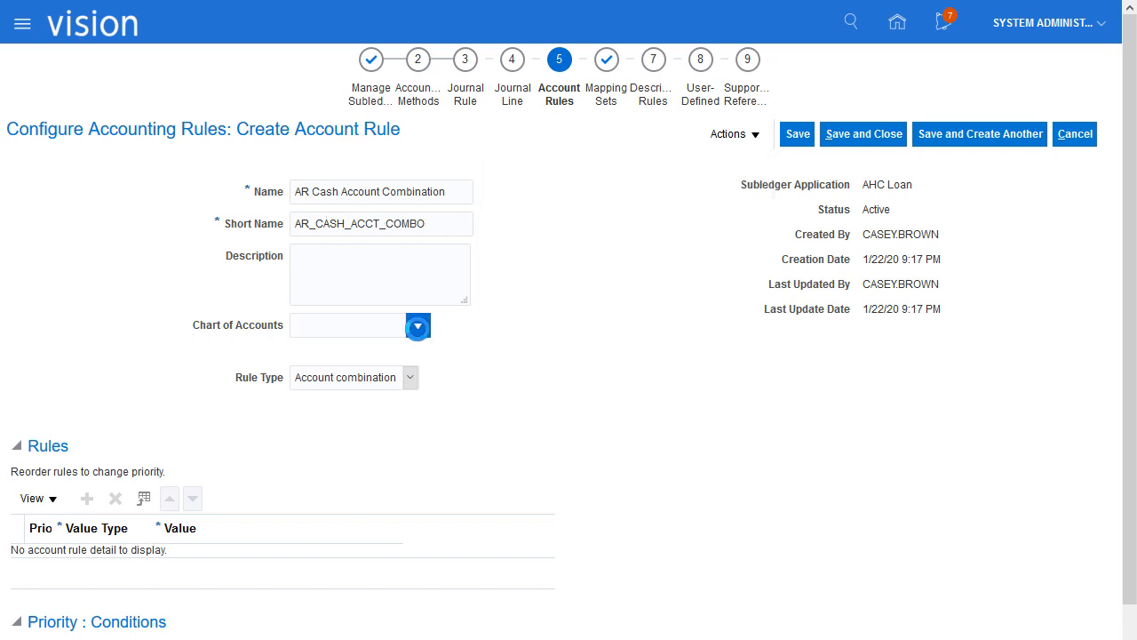
Assign US Chart of Accounts to the AR Cash Account Combination rule.
left_click(417, 325)
left_click_drag(537, 413, 539, 558)
left_click(391, 570)
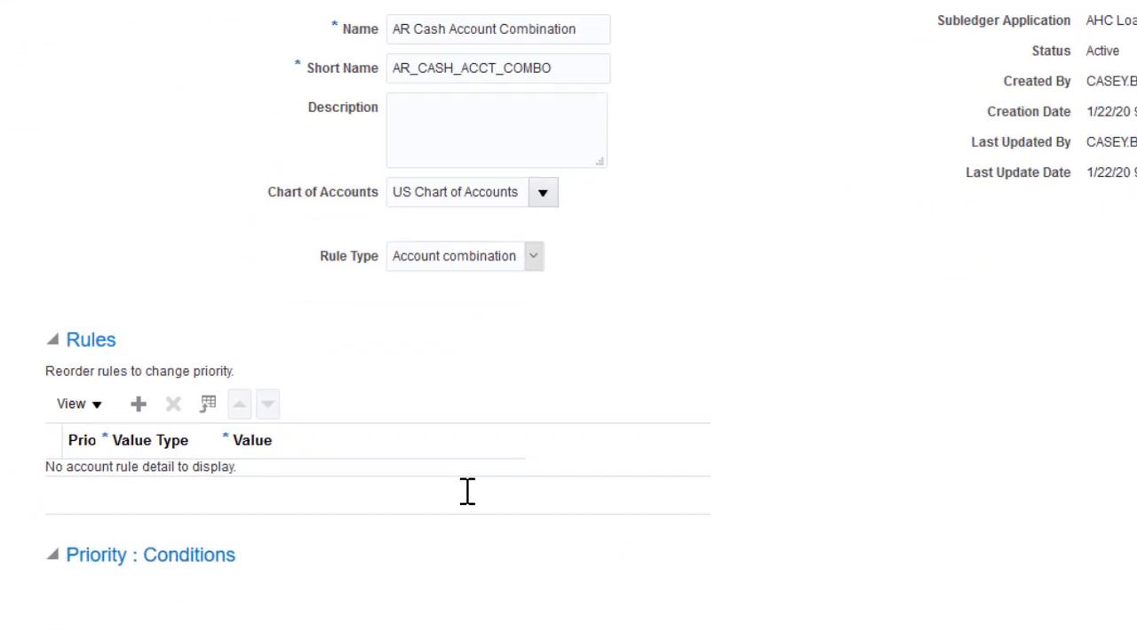
Add a rule line with constant value 101.10.11200.000.000.000, save the account rule and start another one.
left_click(87, 499)
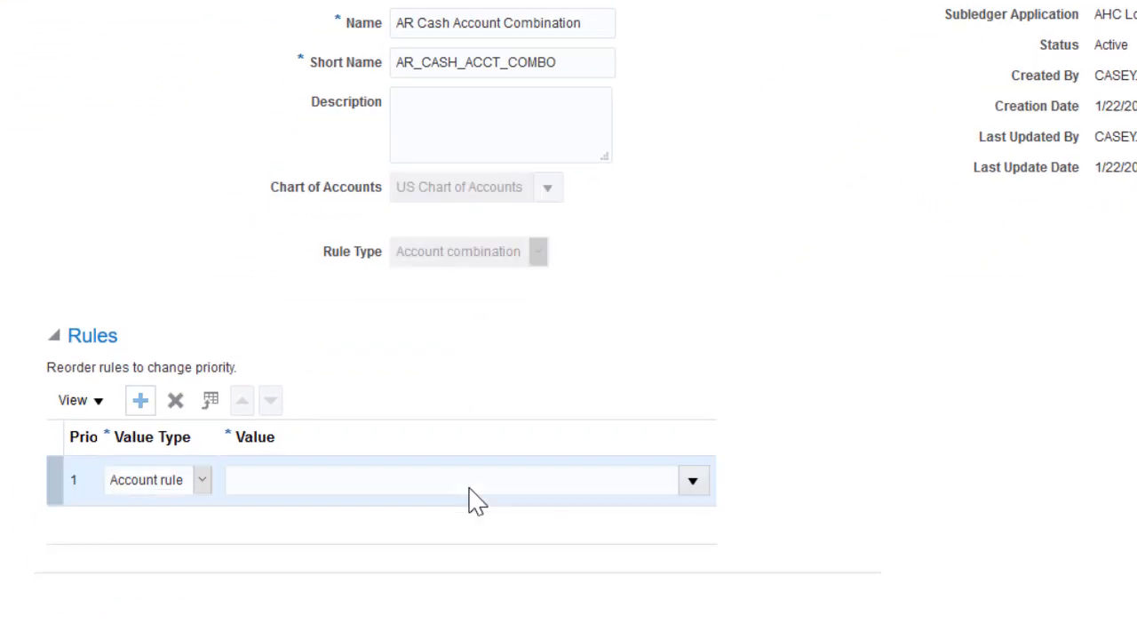
left_click(202, 480)
left_click(165, 532)
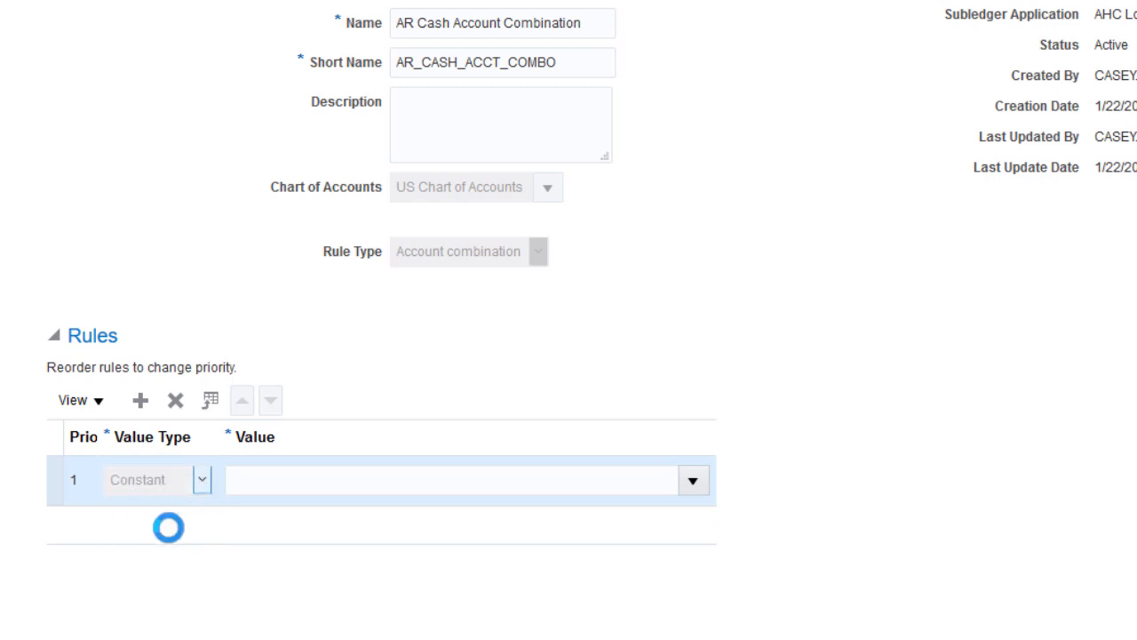
left_click(250, 479)
type("101.1")
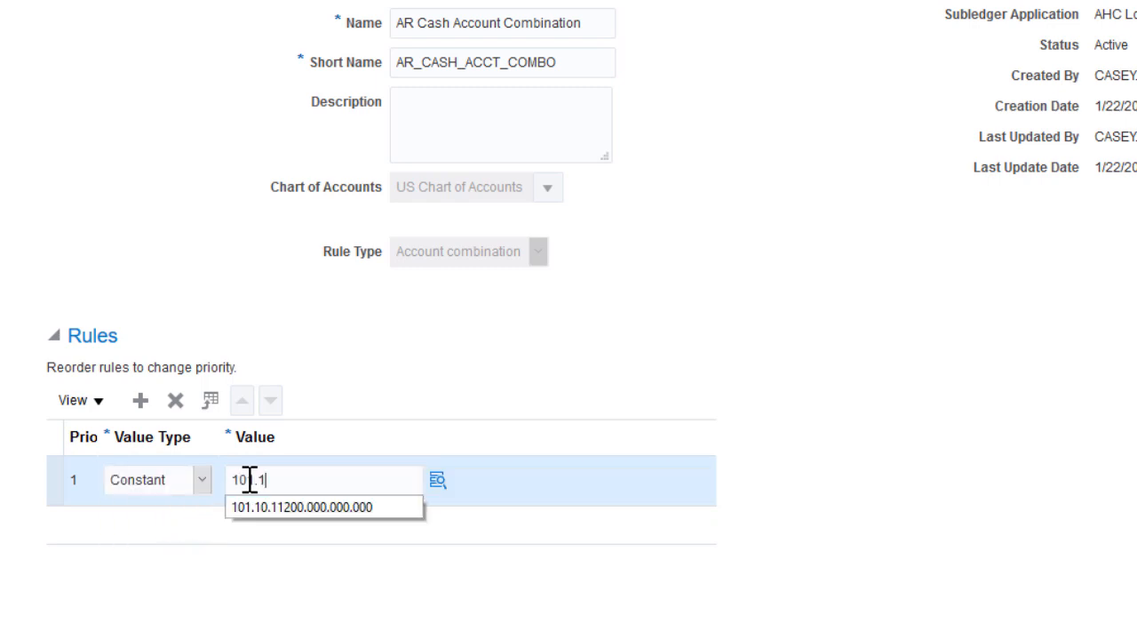
type("0.11200.000.000.000")
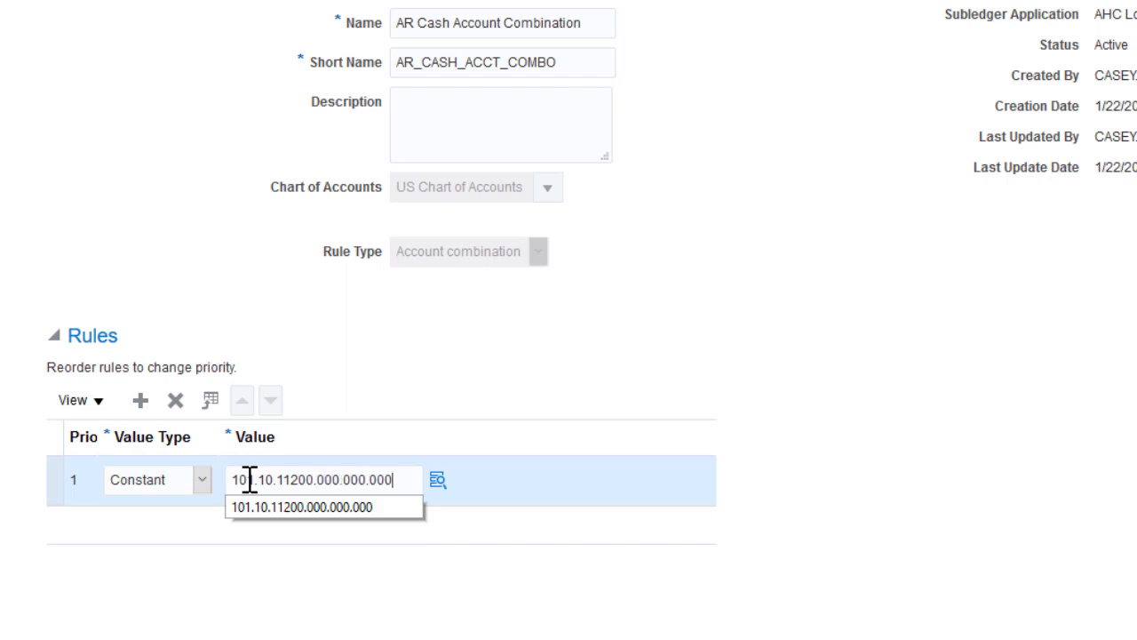
key("Tab")
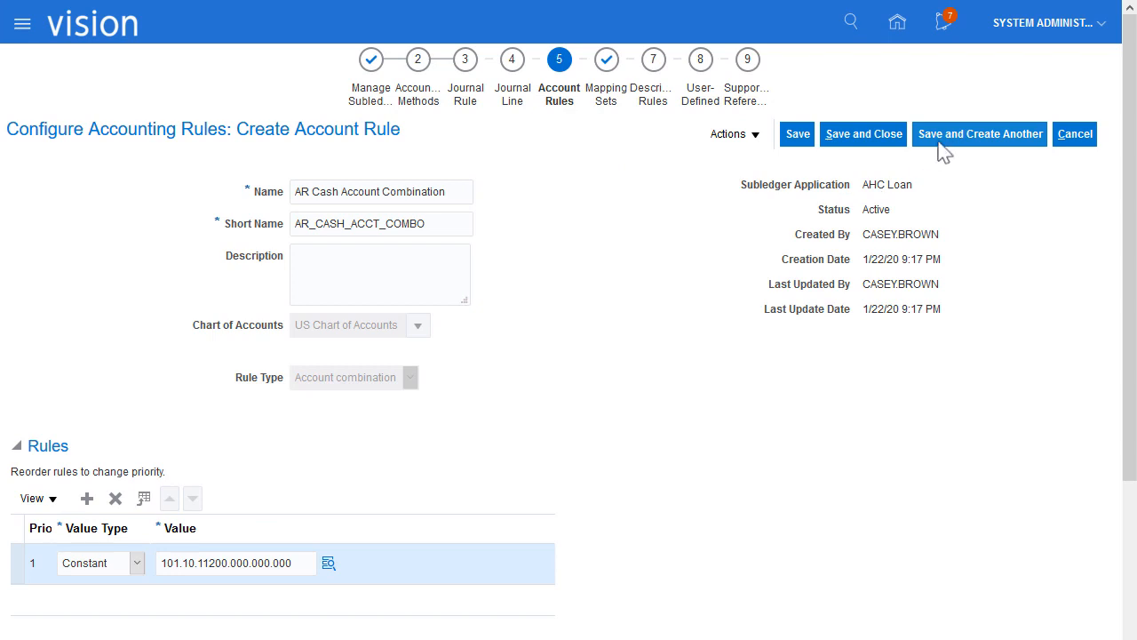
left_click(955, 140)
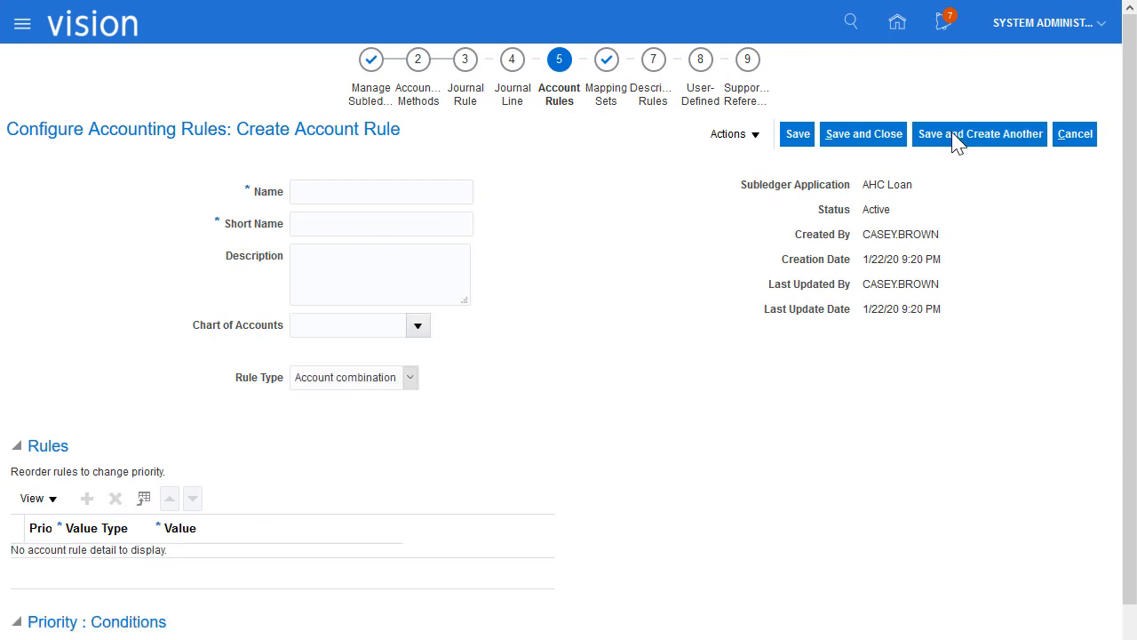
Name the new account rule AR Loan Receivables Segment with short name AR_LOAN_REC_SEG.
left_click(316, 190)
type("AR Loan Receivabl")
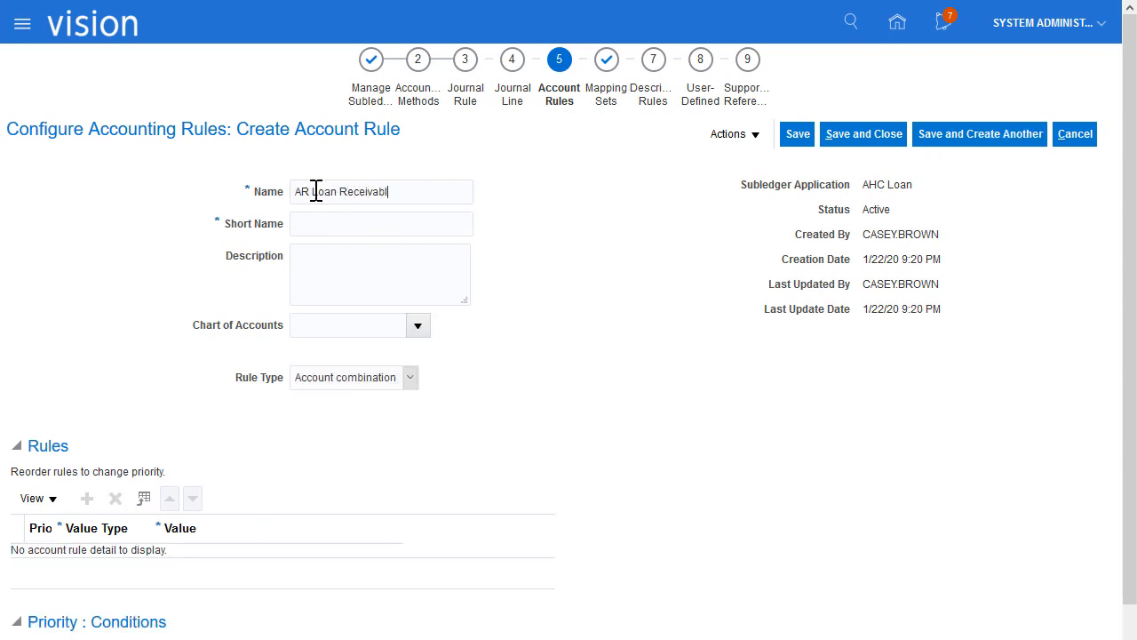
type("es Segment")
left_click(310, 223)
type("AR_LOAN_REC_SEG")
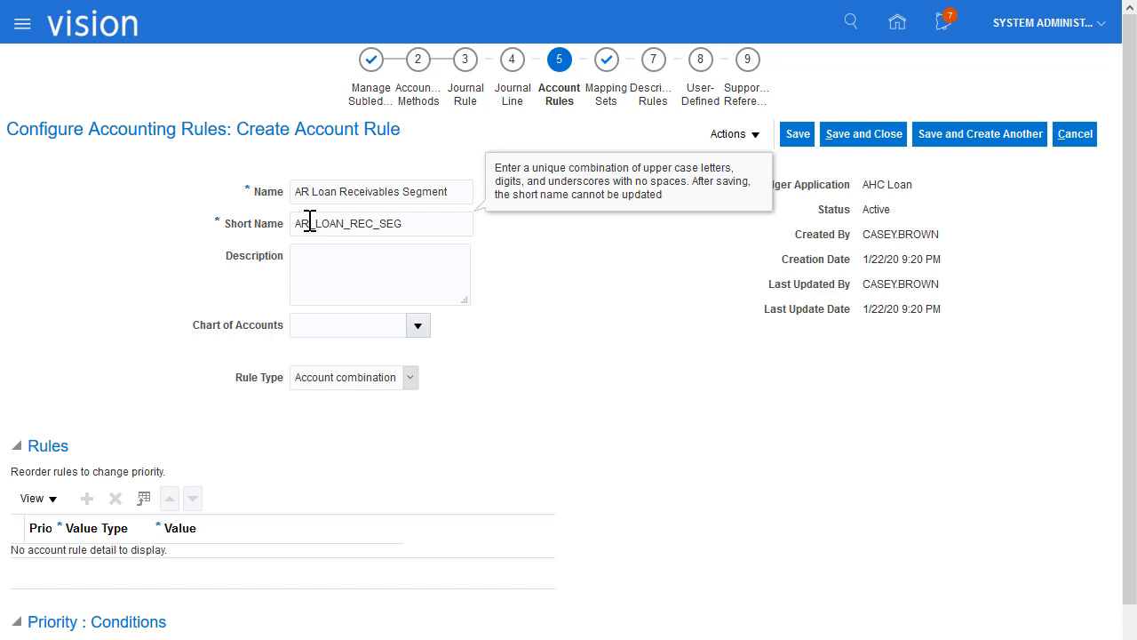
Set the rule's chart of accounts to US Chart of Accounts and its rule type to Segment for Cost Center.
left_click(418, 325)
left_click_drag(530, 381, 546, 584)
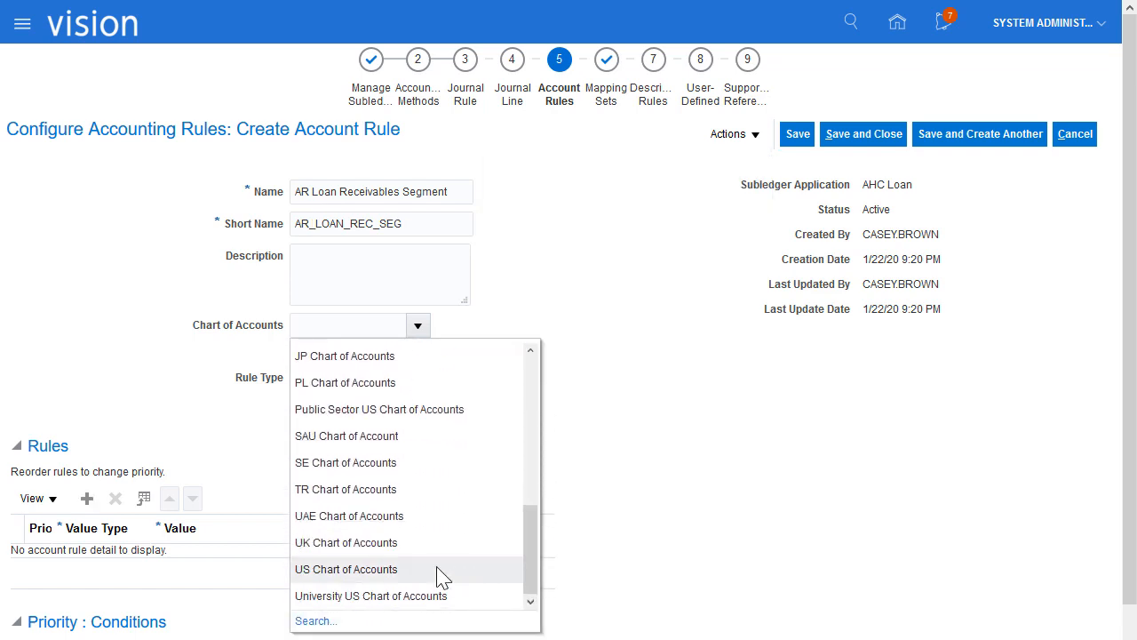
left_click(407, 573)
left_click(410, 378)
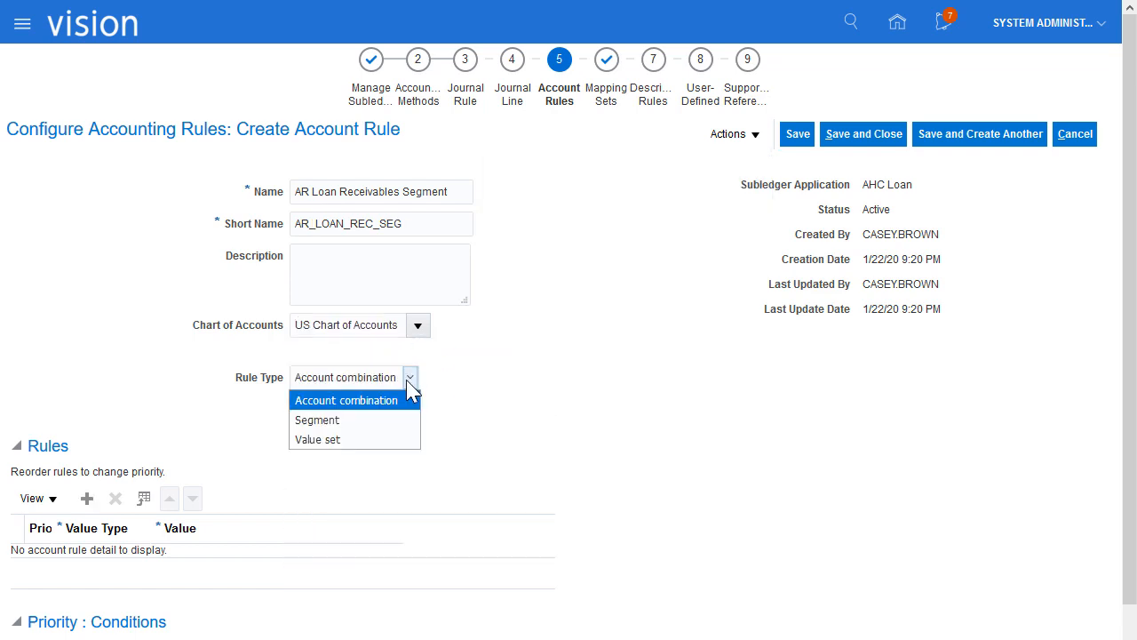
left_click(360, 420)
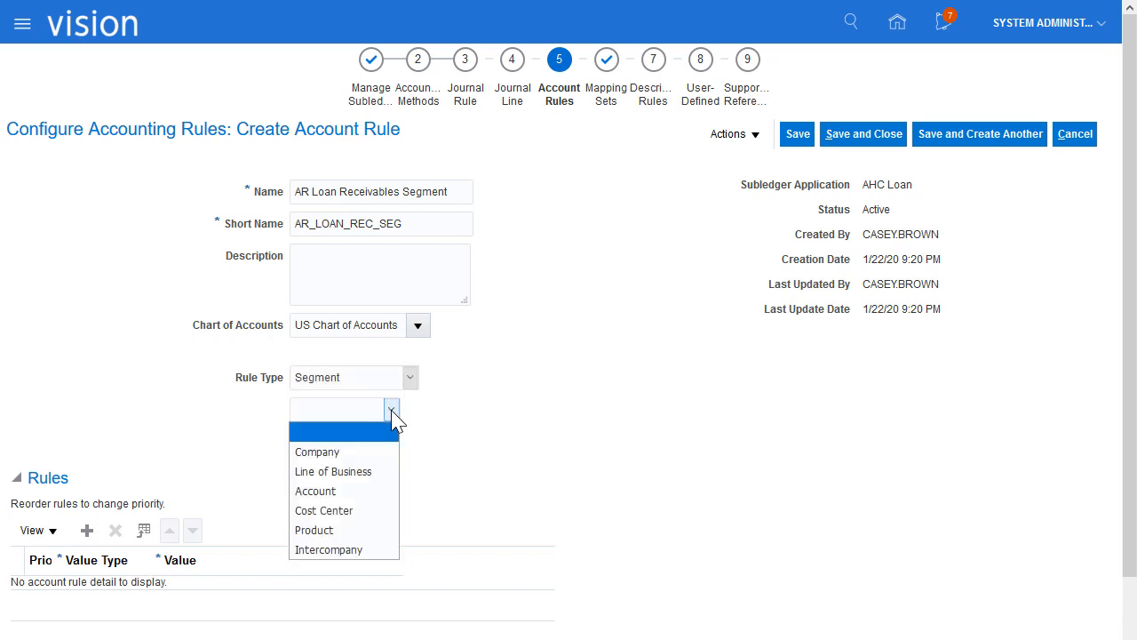
left_click(371, 517)
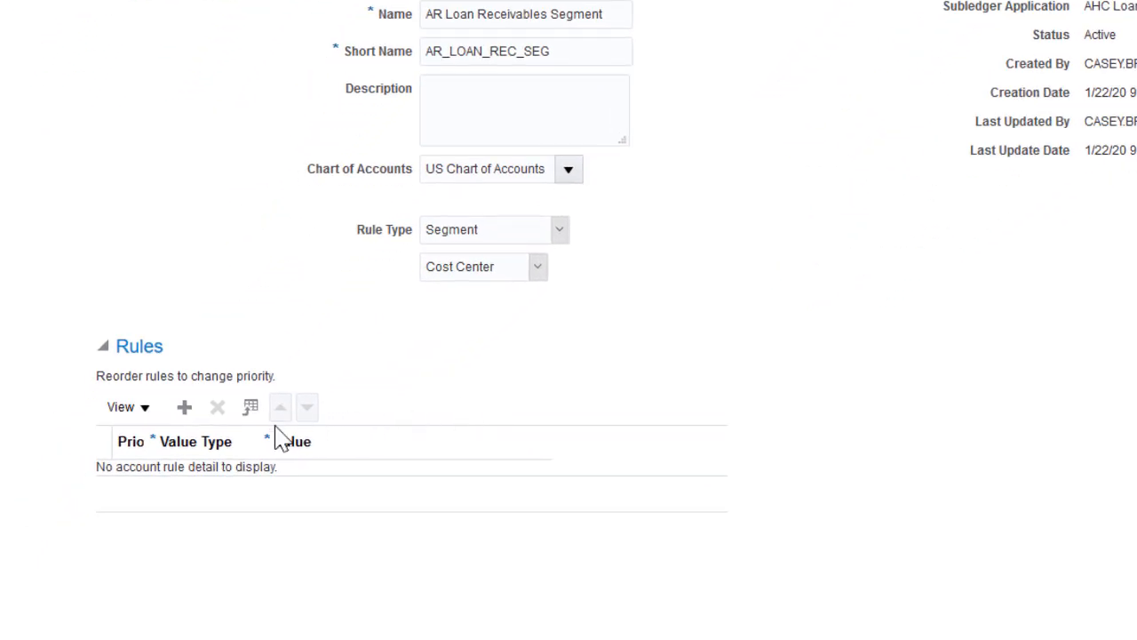
Add a rule line using the mapping set MS Loan Receivables Cost Center Segment and save the account rule.
left_click(184, 407)
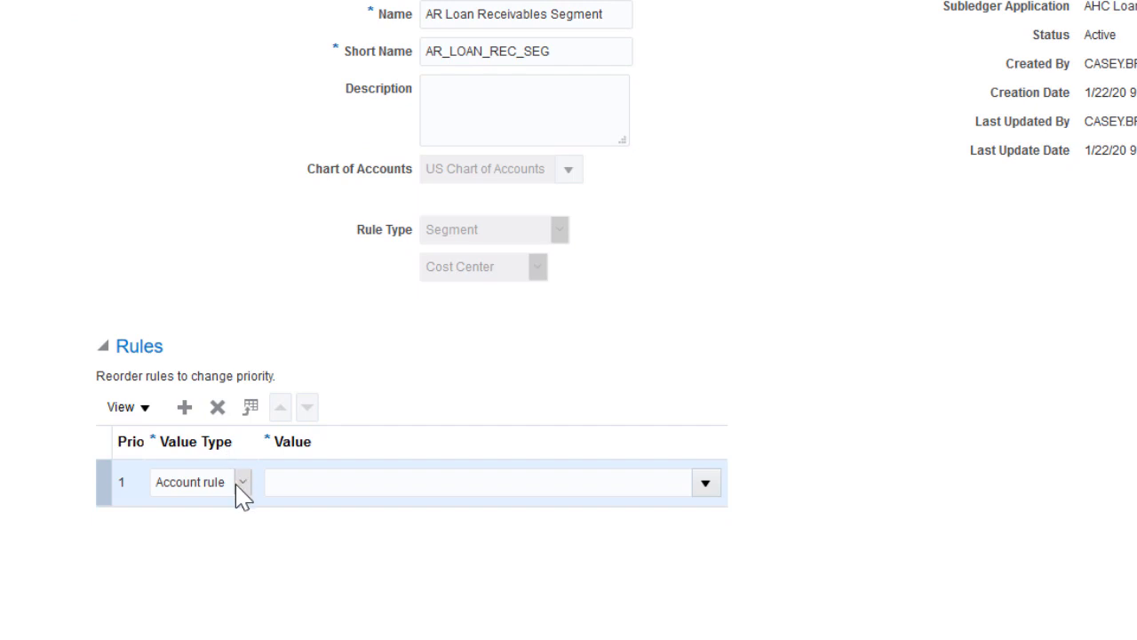
left_click(240, 483)
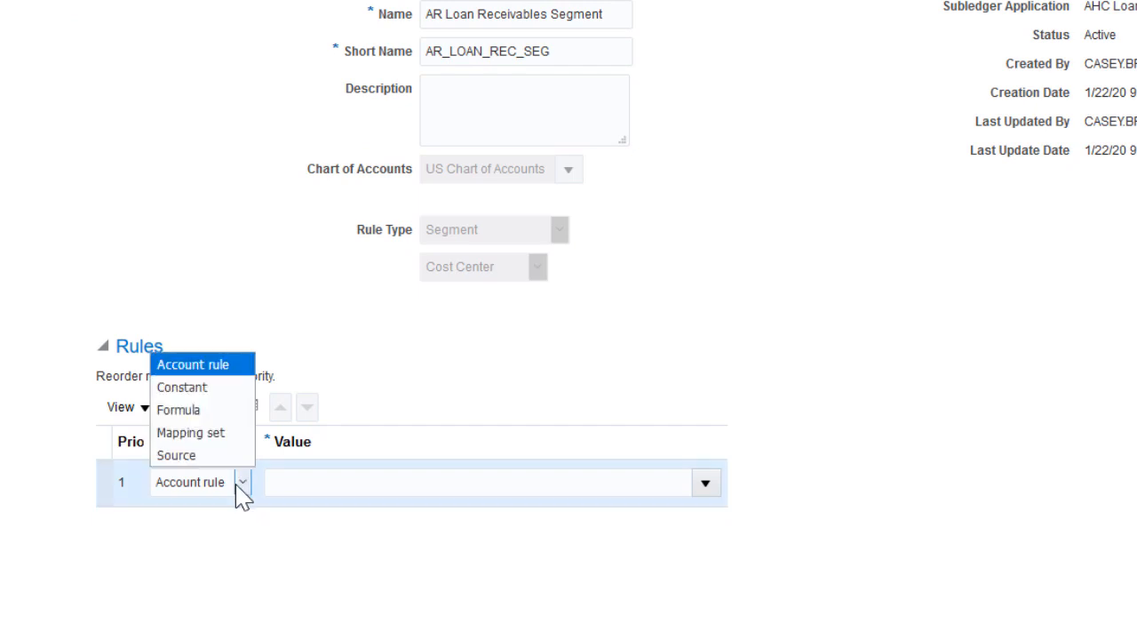
left_click(204, 434)
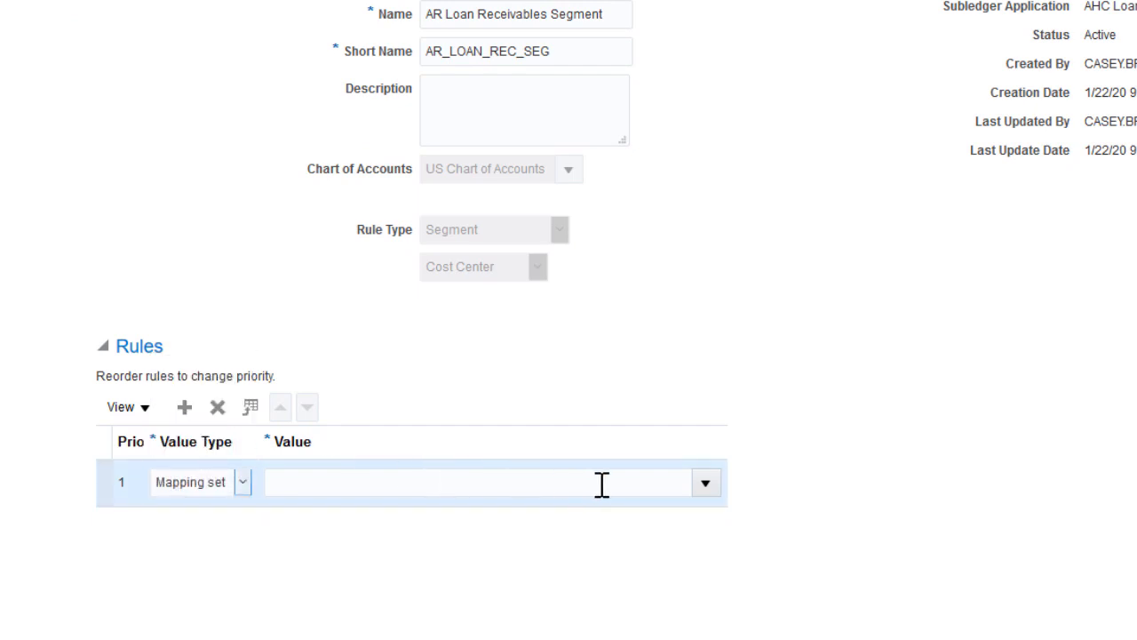
left_click(705, 484)
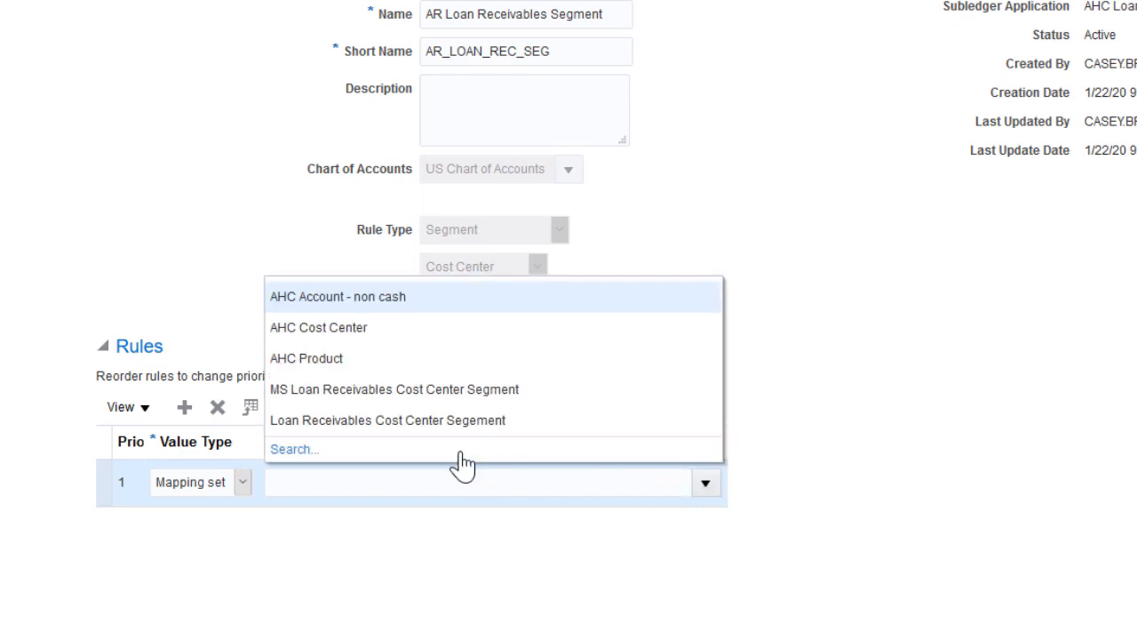
left_click(380, 392)
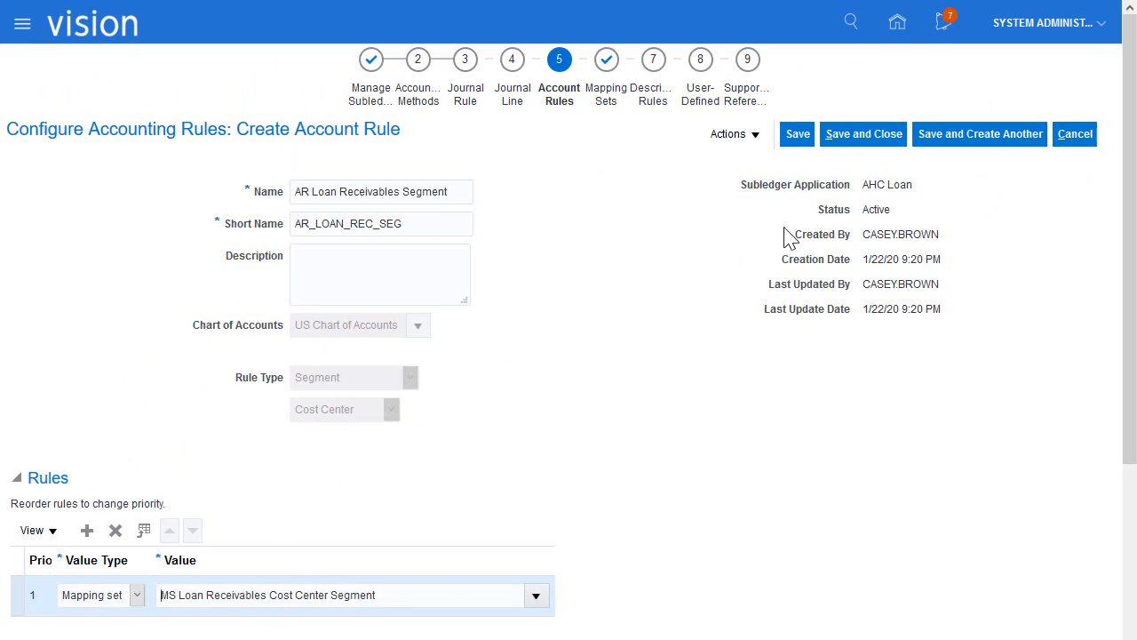
left_click(947, 136)
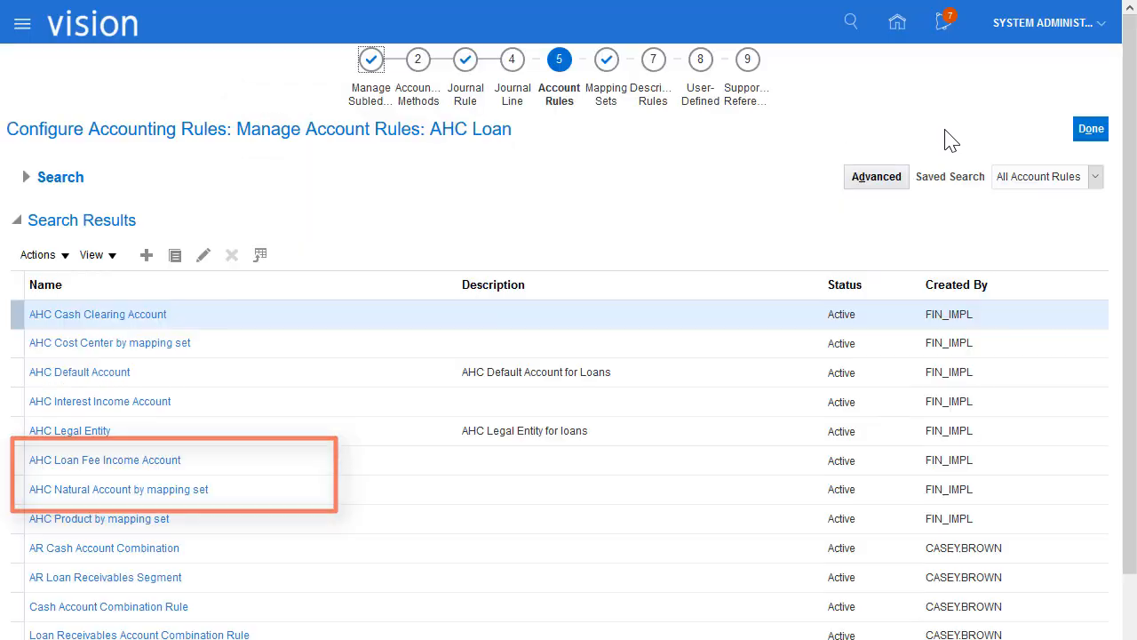
Open Loan Journal Rule Set from the subledger journal entry rule sets and view its journal lines.
left_click(466, 71)
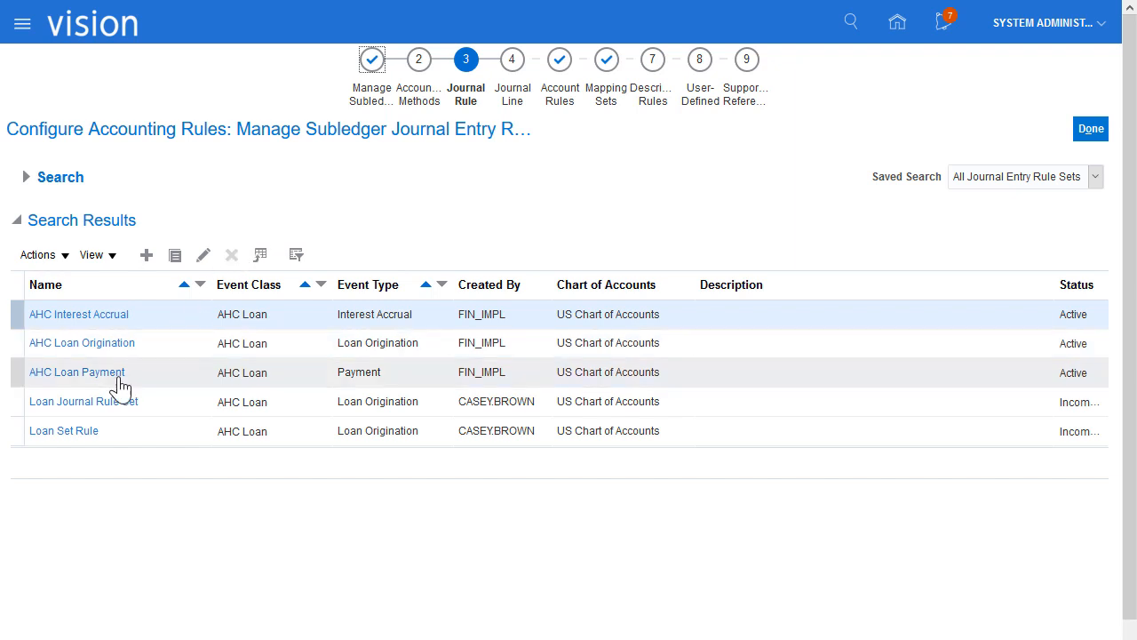
left_click(94, 401)
scroll(164, 332, "down", 3)
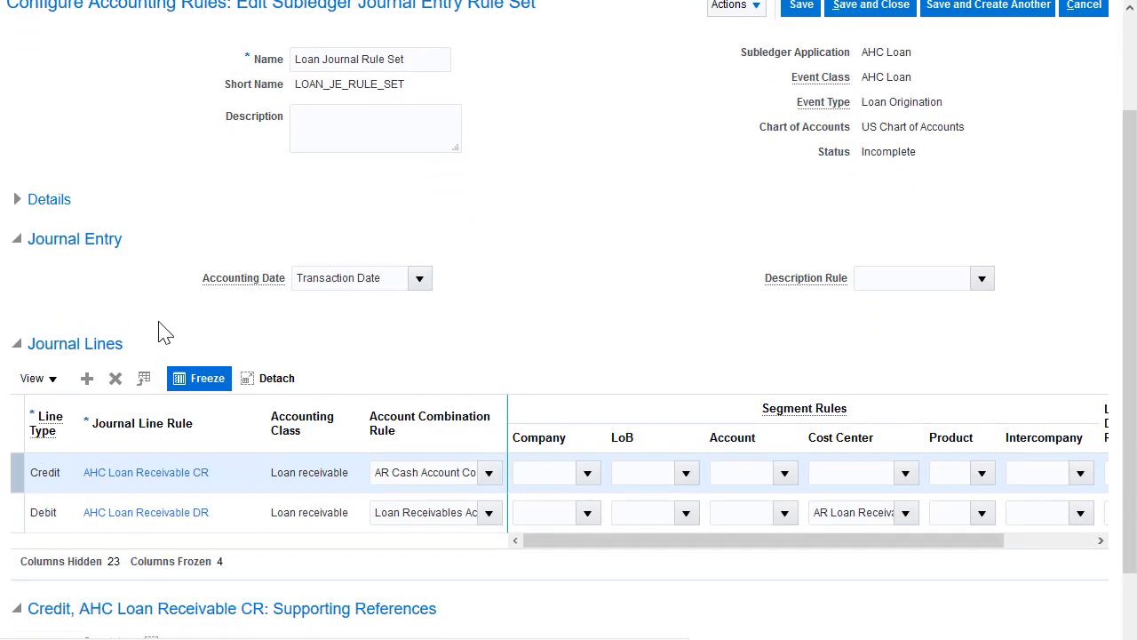